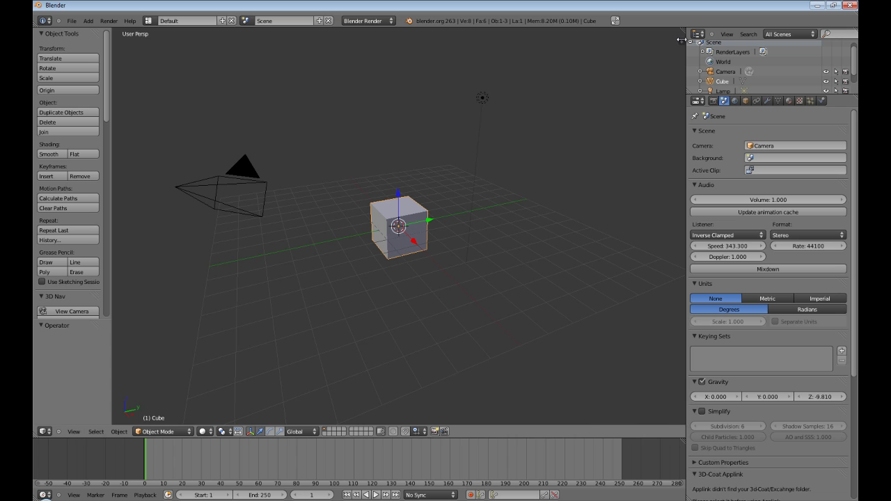
Step: Briefly browse the viewport side panel, then show the Cube's empty Modifiers tab
{"action": "left_click", "coordinate": [681, 40]}
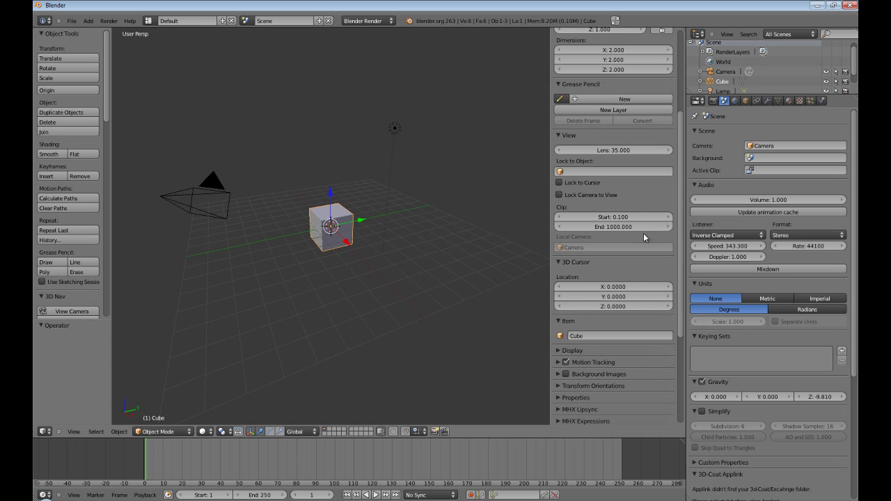
{"action": "scroll", "coordinate": [654, 313], "scroll_direction": "down", "scroll_amount": 5}
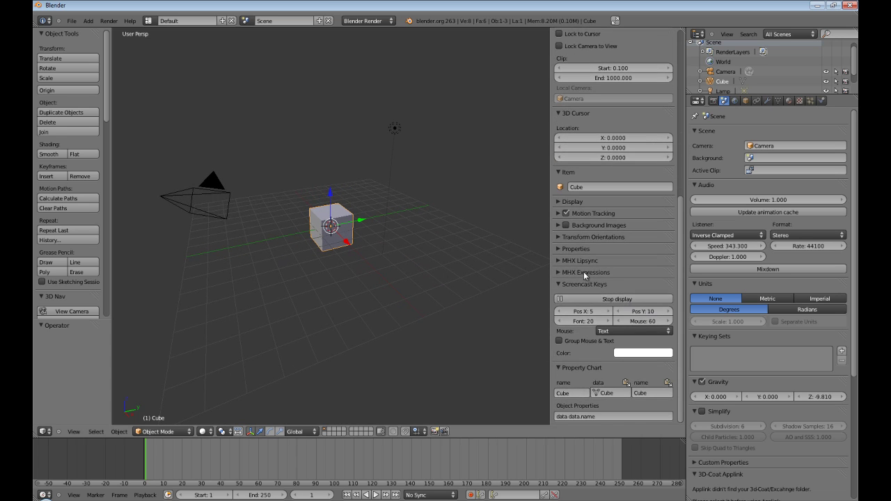
{"action": "left_click_drag", "start_coordinate": [551, 212], "coordinate": [612, 215]}
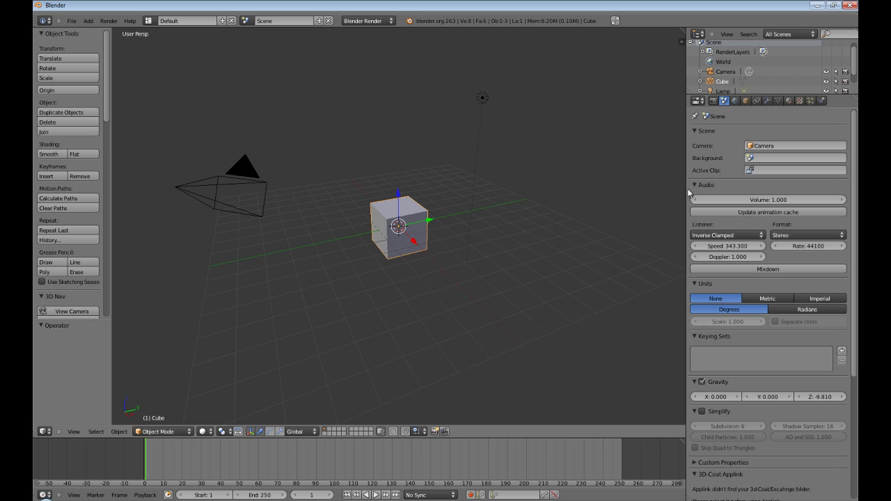
{"action": "left_click", "coordinate": [766, 102]}
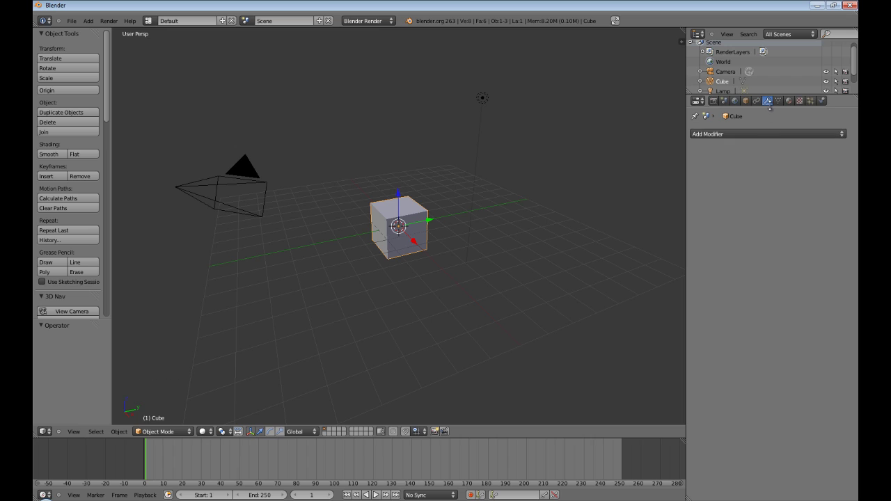
Step: Add a Subdivision Surface modifier (view 1, render 2) to the cube and zoom to inspect it
{"action": "right_click", "coordinate": [408, 225]}
{"action": "left_click", "coordinate": [744, 134]}
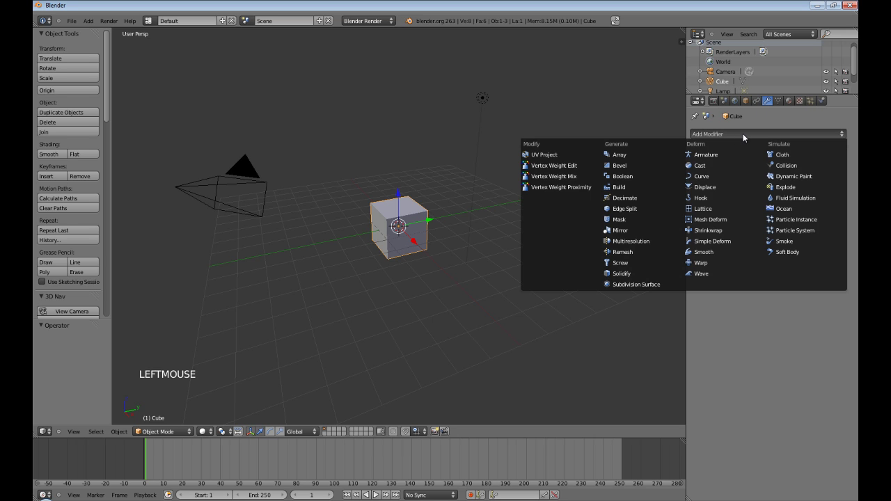
{"action": "left_click", "coordinate": [636, 284]}
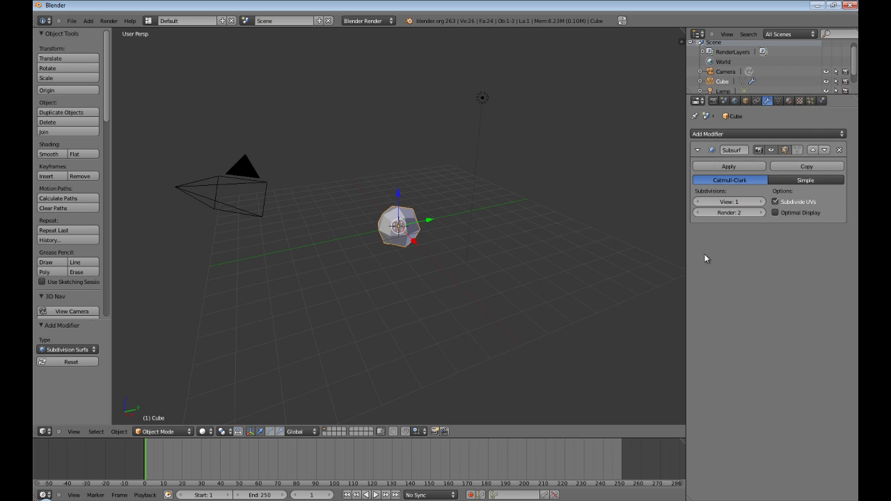
{"action": "scroll", "coordinate": [411, 235], "scroll_direction": "up", "scroll_amount": 6}
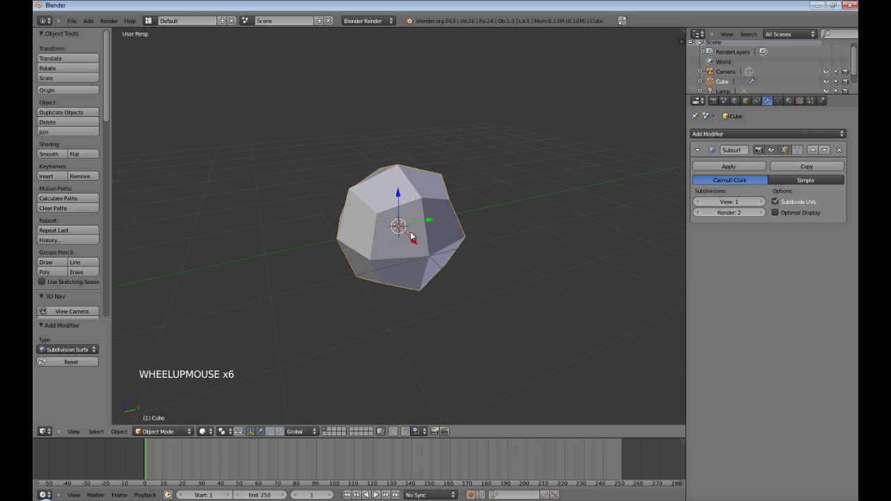
{"action": "scroll", "coordinate": [411, 234], "scroll_direction": "down", "scroll_amount": 3}
{"action": "scroll", "coordinate": [409, 248], "scroll_direction": "down", "scroll_amount": 4}
{"action": "scroll", "coordinate": [411, 245], "scroll_direction": "up", "scroll_amount": 4}
{"action": "scroll", "coordinate": [412, 244], "scroll_direction": "down", "scroll_amount": 1}
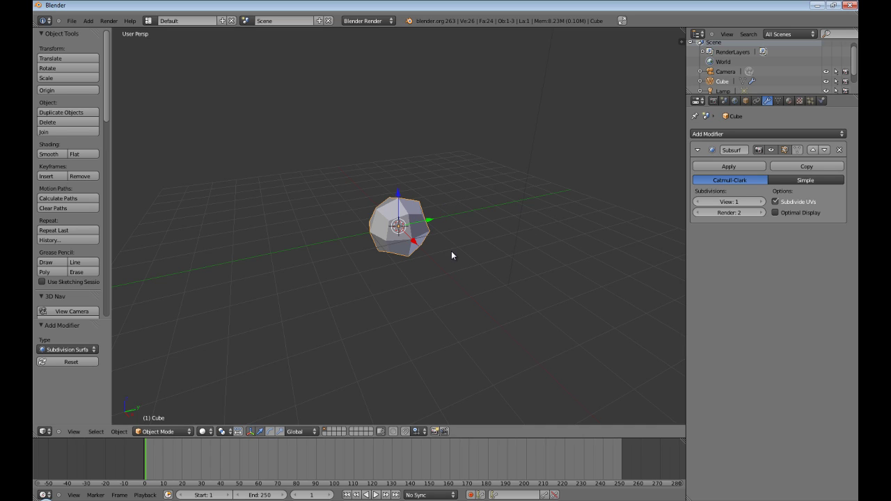
Step: Enter Edit Mode with on-cage display enabled and test-move a vertex, cancelling the move
{"action": "key", "text": "Tab"}
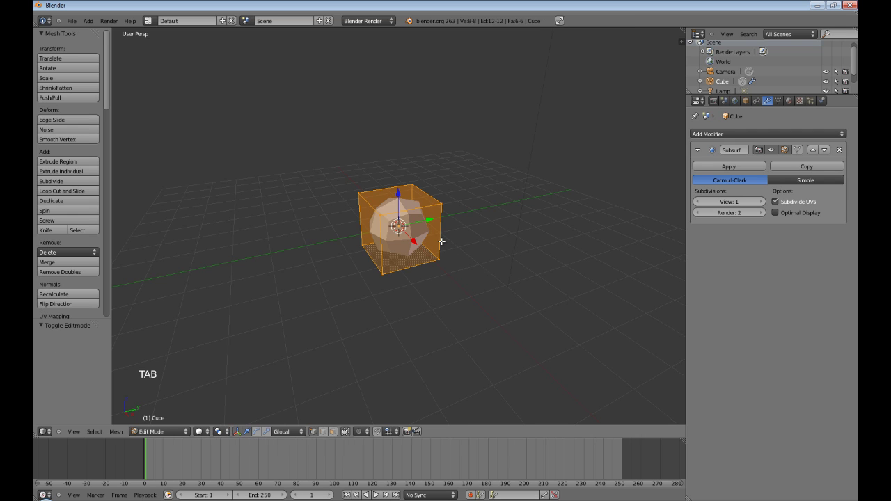
{"action": "middle_click_drag", "start_coordinate": [361, 274], "coordinate": [315, 270]}
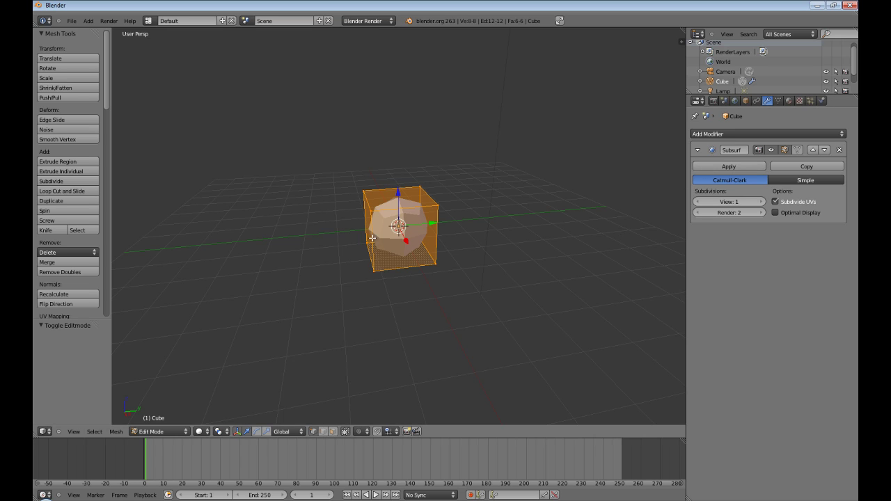
{"action": "left_click", "coordinate": [797, 150]}
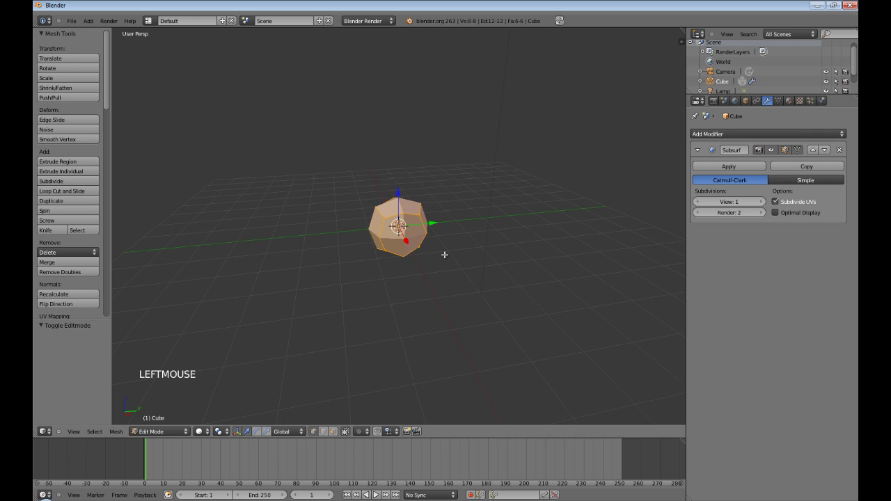
{"action": "middle_click_drag", "start_coordinate": [444, 252], "coordinate": [633, 197]}
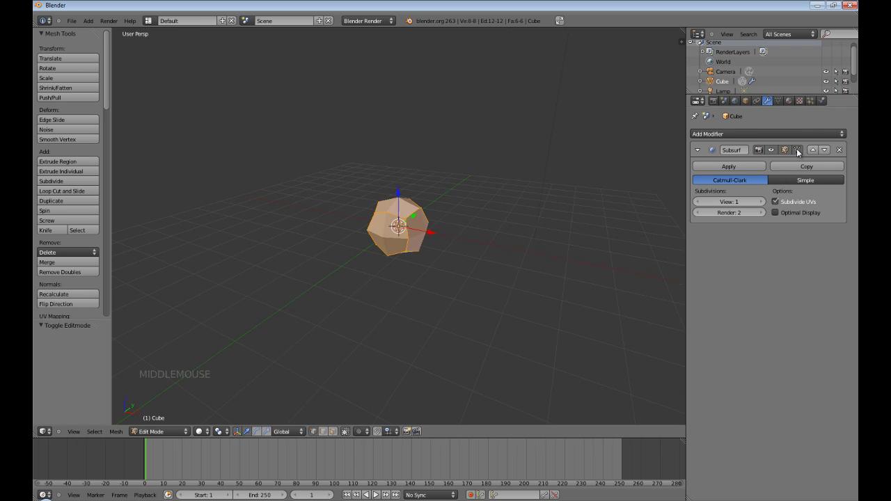
{"action": "right_click", "coordinate": [412, 223]}
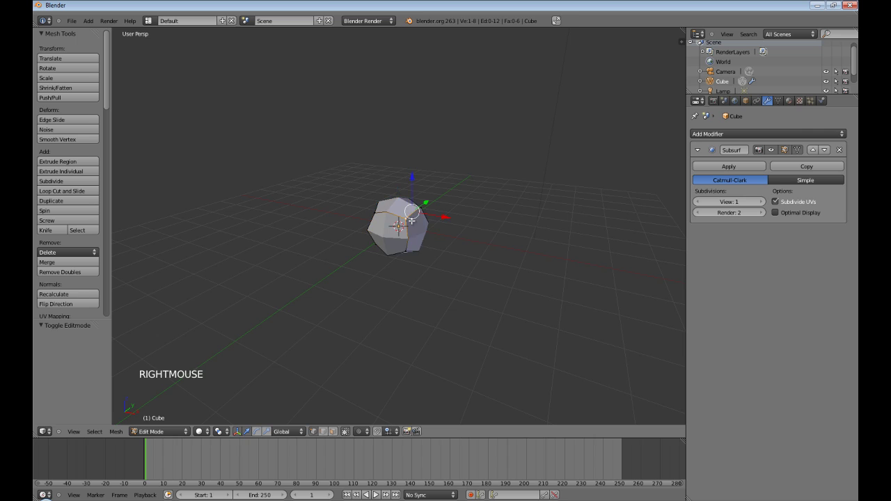
{"action": "key", "text": "g"}
{"action": "key", "text": "g"}
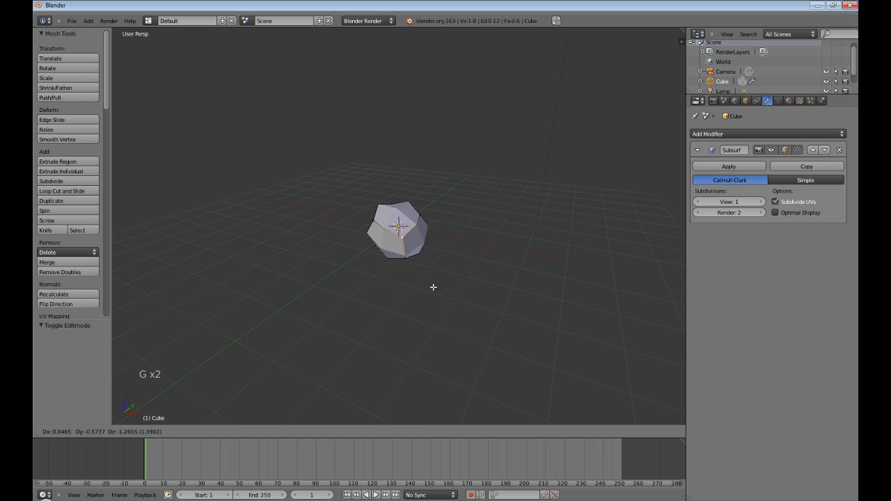
{"action": "right_click", "coordinate": [472, 242]}
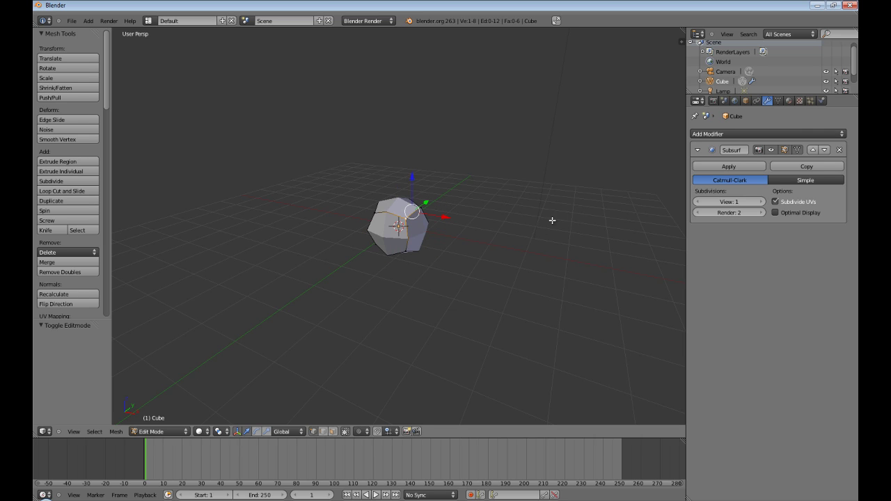
Step: Turn off on-cage display and raise the viewport subdivision level to 2
{"action": "left_click", "coordinate": [801, 150]}
{"action": "middle_click_drag", "start_coordinate": [540, 211], "coordinate": [466, 254]}
{"action": "scroll", "coordinate": [467, 254], "scroll_direction": "up", "scroll_amount": 1}
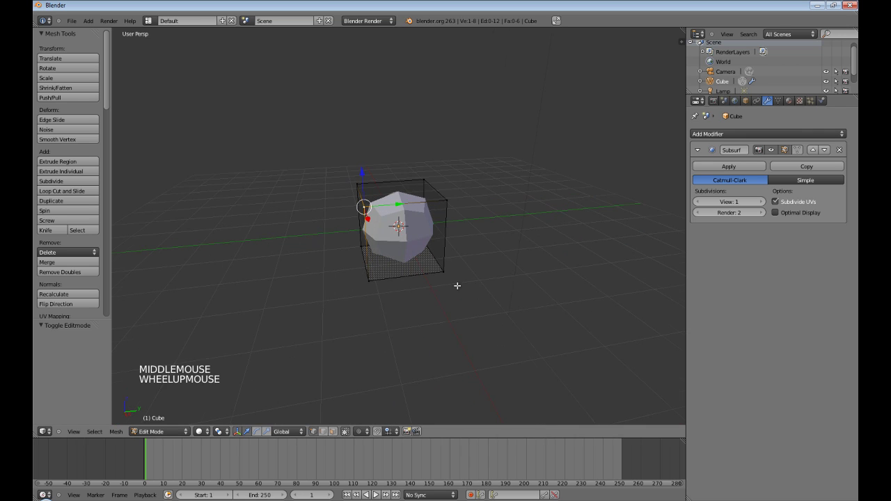
{"action": "left_click", "coordinate": [760, 202]}
{"action": "left_click", "coordinate": [470, 290]}
{"action": "middle_click", "coordinate": [502, 272]}
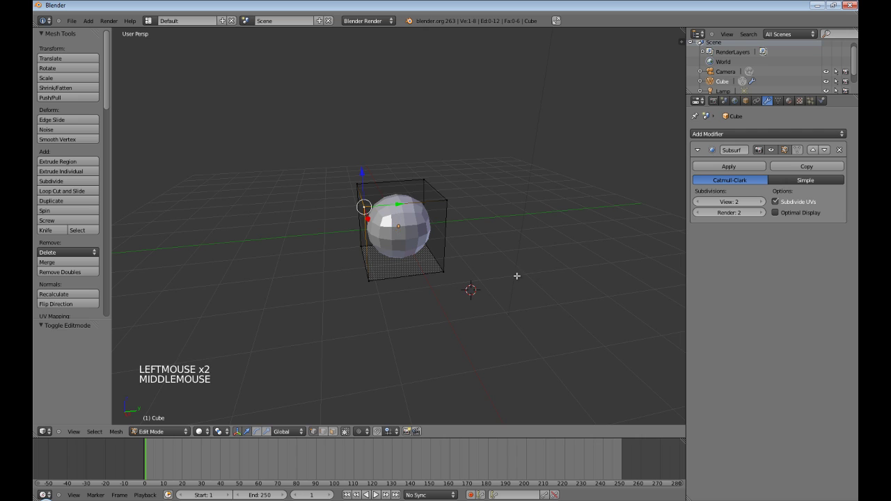
{"action": "mouse_move", "coordinate": [502, 272]}
{"action": "middle_mouse_down"}
{"action": "mouse_move", "coordinate": [543, 243]}
{"action": "mouse_move", "coordinate": [489, 251]}
{"action": "mouse_move", "coordinate": [533, 260]}
{"action": "mouse_move", "coordinate": [502, 260]}
{"action": "middle_mouse_up"}
{"action": "key", "text": "shift+c"}
{"action": "scroll", "coordinate": [494, 252], "scroll_direction": "up", "scroll_amount": 5}
{"action": "scroll", "coordinate": [527, 272], "scroll_direction": "up", "scroll_amount": 5}
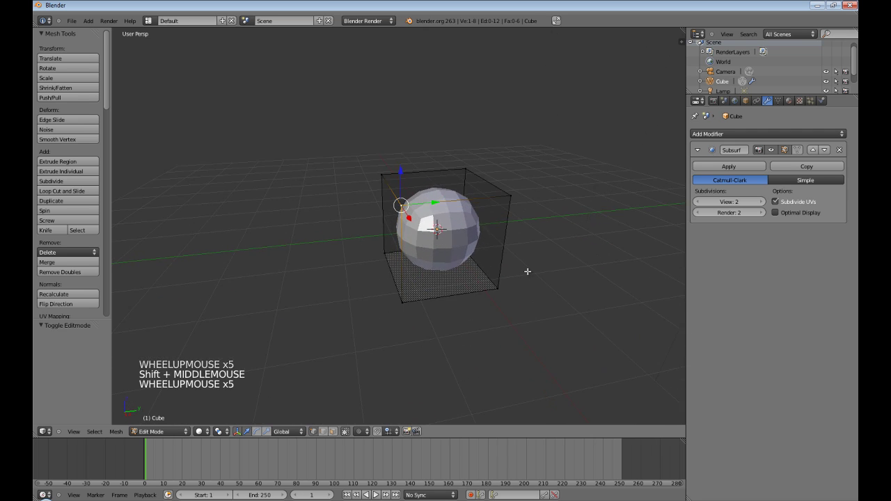
{"action": "scroll", "coordinate": [450, 314], "scroll_direction": "up", "scroll_amount": 13}
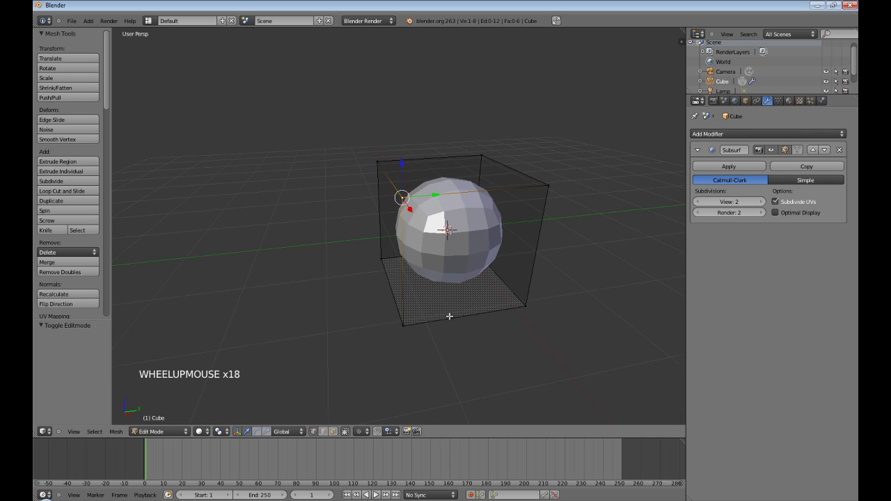
{"action": "scroll", "coordinate": [450, 316], "scroll_direction": "up", "scroll_amount": 10}
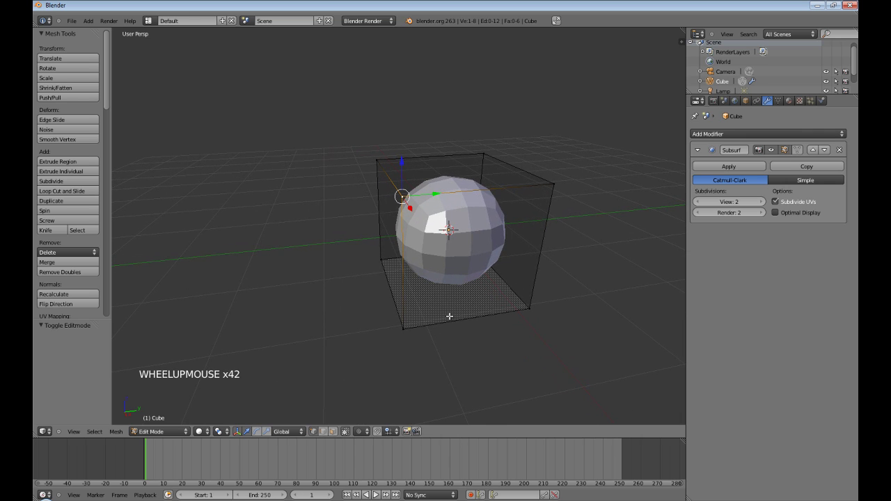
{"action": "scroll", "coordinate": [449, 316], "scroll_direction": "down", "scroll_amount": 8}
{"action": "scroll", "coordinate": [450, 316], "scroll_direction": "down", "scroll_amount": 20}
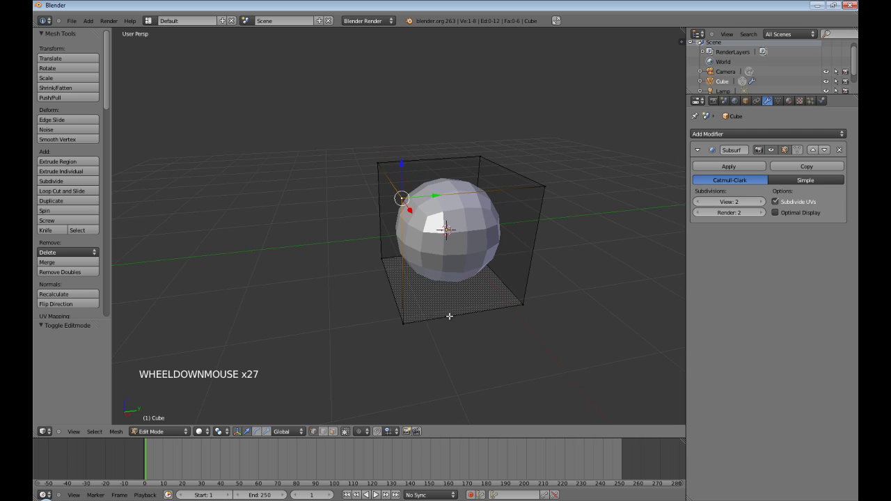
{"action": "scroll", "coordinate": [450, 316], "scroll_direction": "up", "scroll_amount": 20}
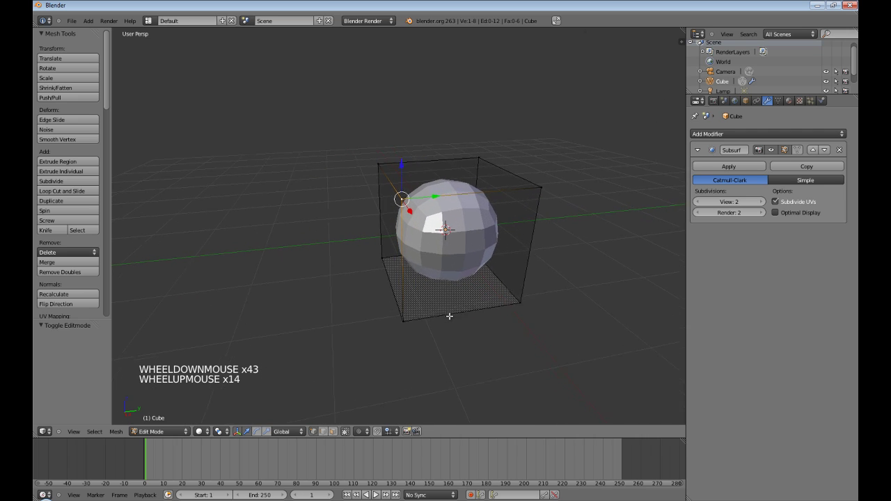
{"action": "scroll", "coordinate": [449, 316], "scroll_direction": "down", "scroll_amount": 18}
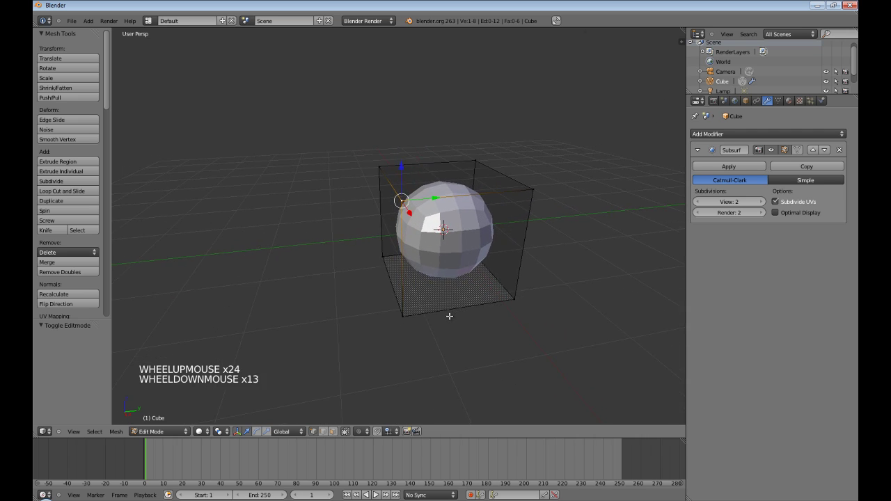
{"action": "scroll", "coordinate": [449, 316], "scroll_direction": "up", "scroll_amount": 1}
{"action": "scroll", "coordinate": [449, 316], "scroll_direction": "up", "scroll_amount": 9}
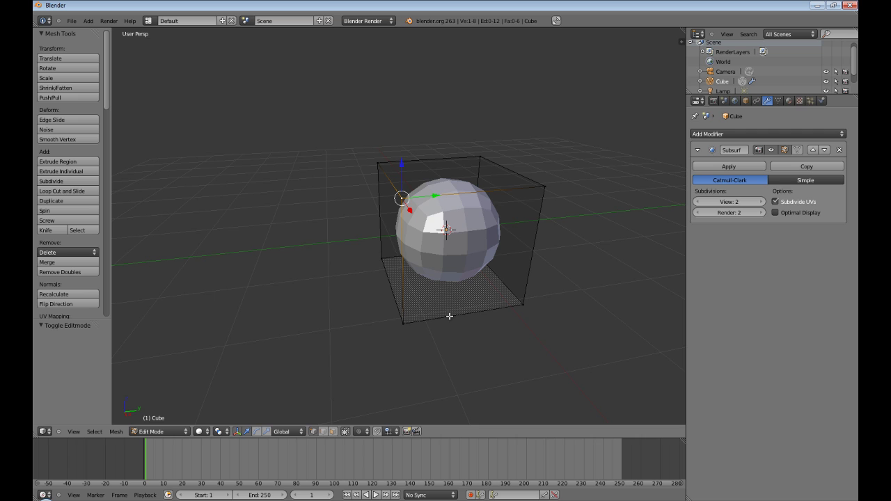
{"action": "key", "text": "KP_5"}
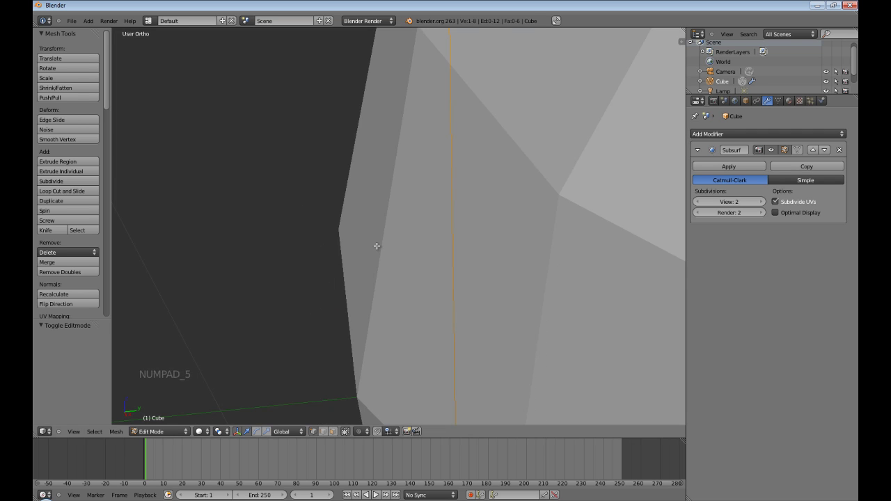
{"action": "scroll", "coordinate": [376, 246], "scroll_direction": "down", "scroll_amount": 16}
{"action": "scroll", "coordinate": [377, 246], "scroll_direction": "up", "scroll_amount": 7}
{"action": "scroll", "coordinate": [377, 245], "scroll_direction": "down", "scroll_amount": 5}
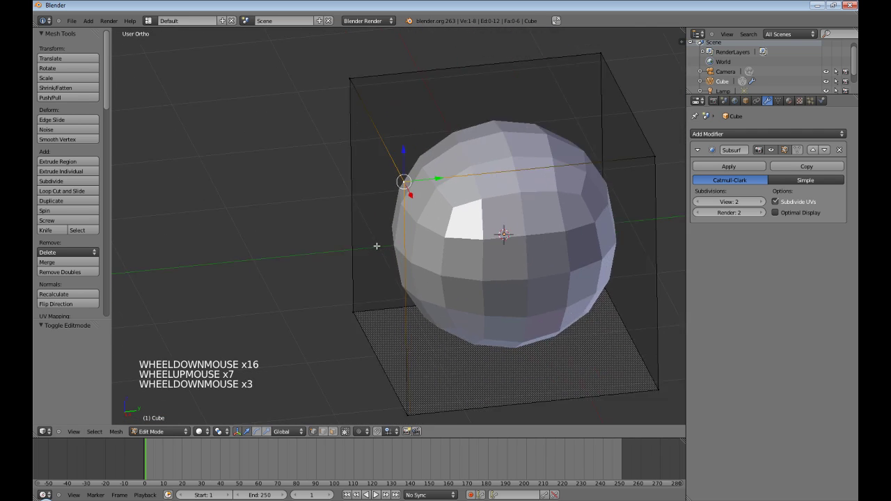
{"action": "scroll", "coordinate": [377, 245], "scroll_direction": "down", "scroll_amount": 6}
{"action": "scroll", "coordinate": [377, 246], "scroll_direction": "up", "scroll_amount": 5}
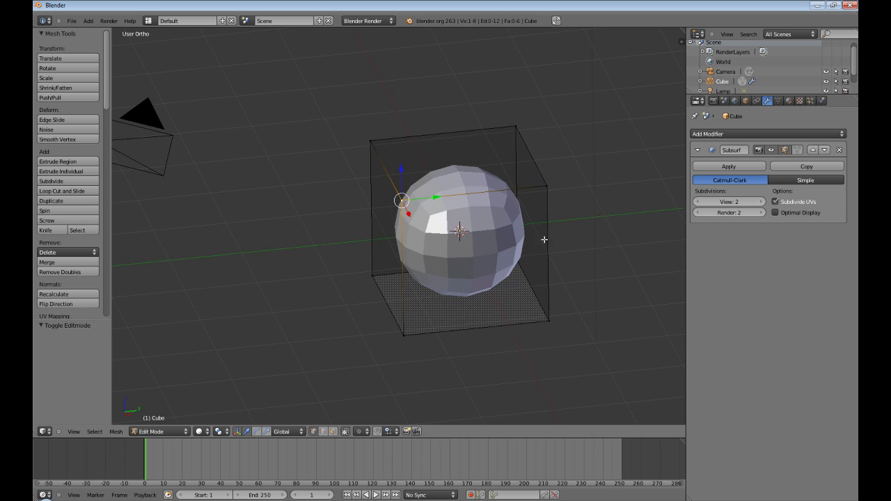
Step: Cut two vertical edge loops, sliding them toward the cube's left and right ends
{"action": "double_click", "coordinate": [800, 155]}
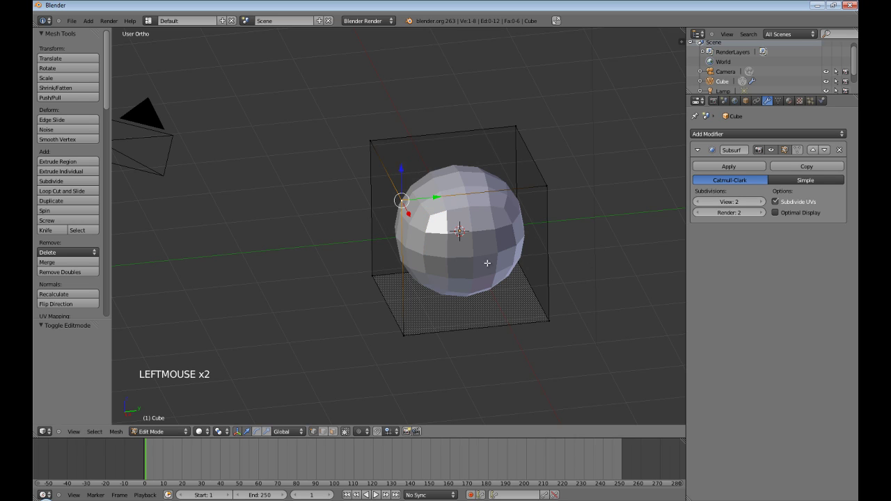
{"action": "key", "text": "ctrl+r"}
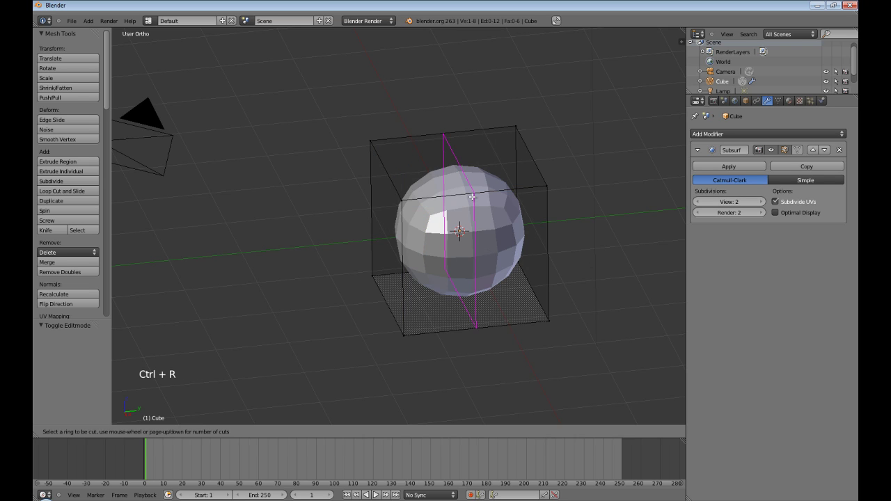
{"action": "left_click", "coordinate": [472, 197]}
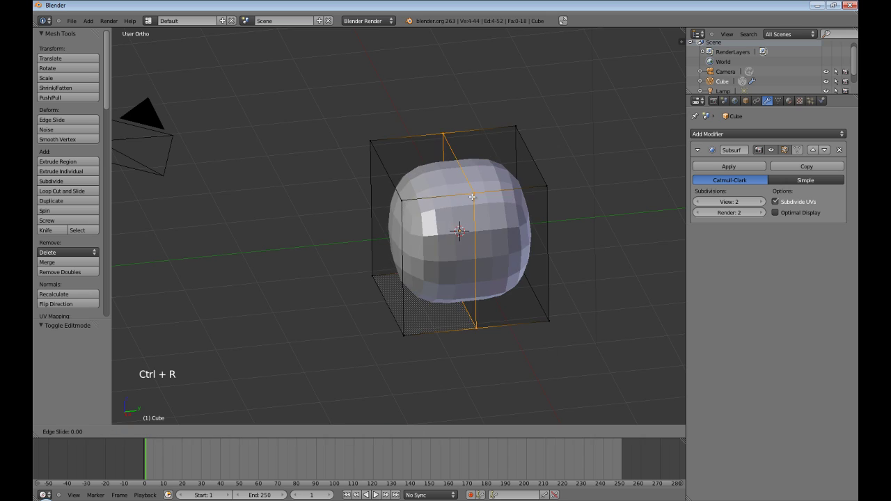
{"action": "left_click", "coordinate": [408, 226]}
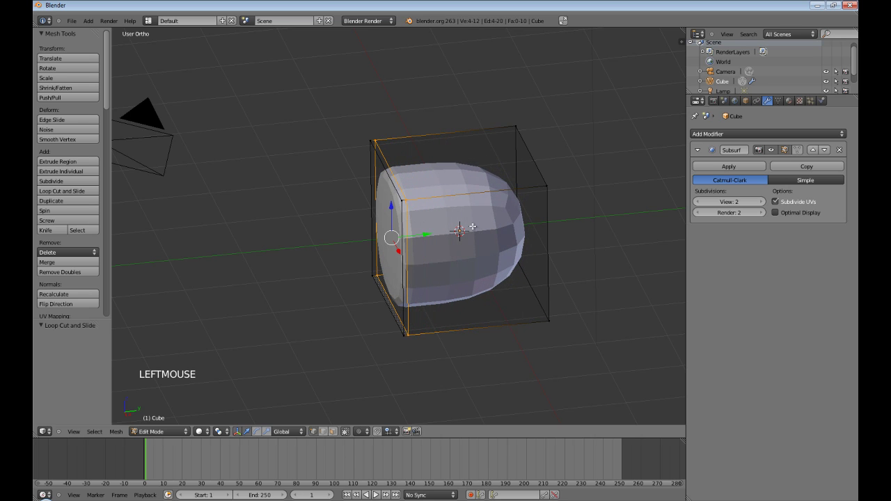
{"action": "key", "text": "ctrl+r"}
{"action": "left_click", "coordinate": [465, 207]}
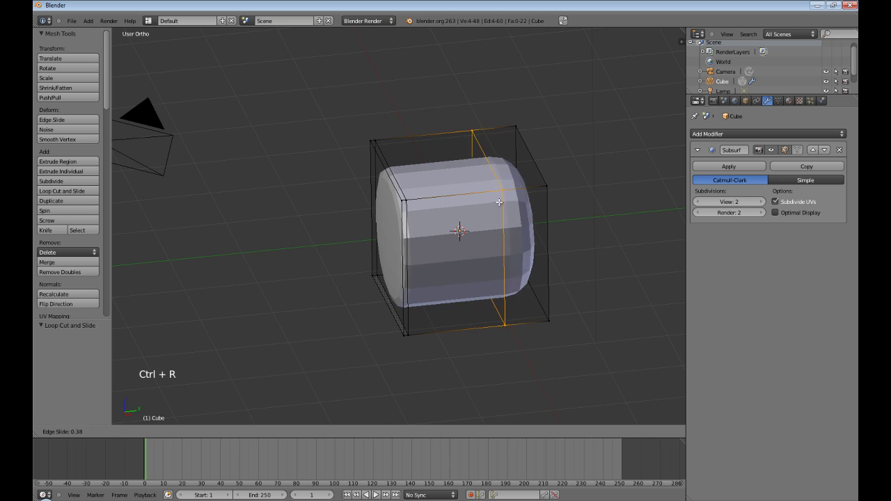
{"action": "left_click", "coordinate": [532, 202]}
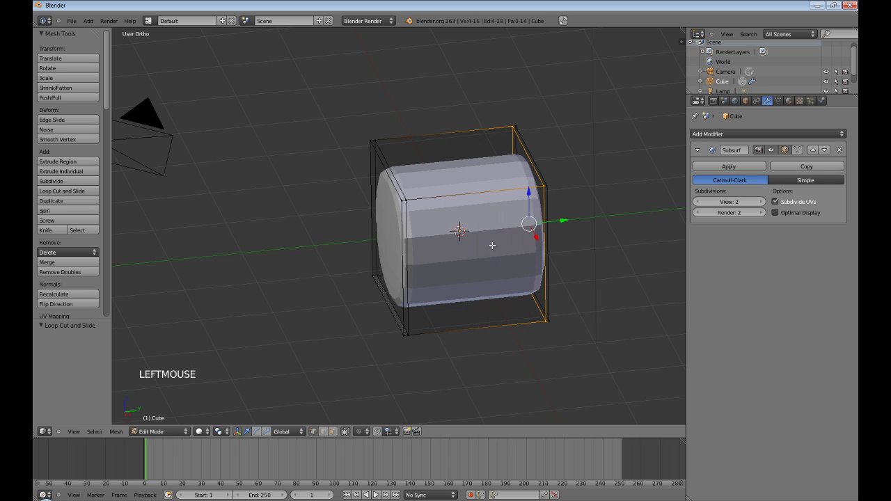
{"action": "middle_click_drag", "start_coordinate": [367, 324], "coordinate": [436, 313]}
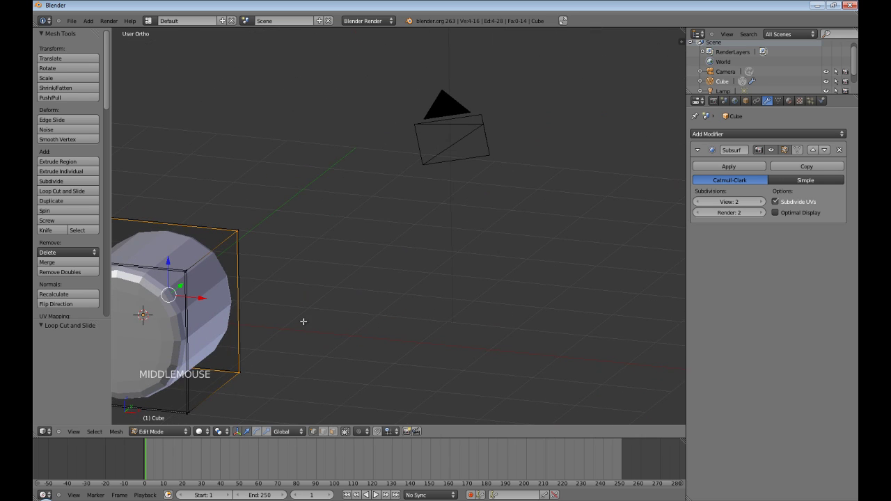
{"action": "middle_click_drag", "start_coordinate": [302, 321], "coordinate": [521, 201], "text": "shift"}
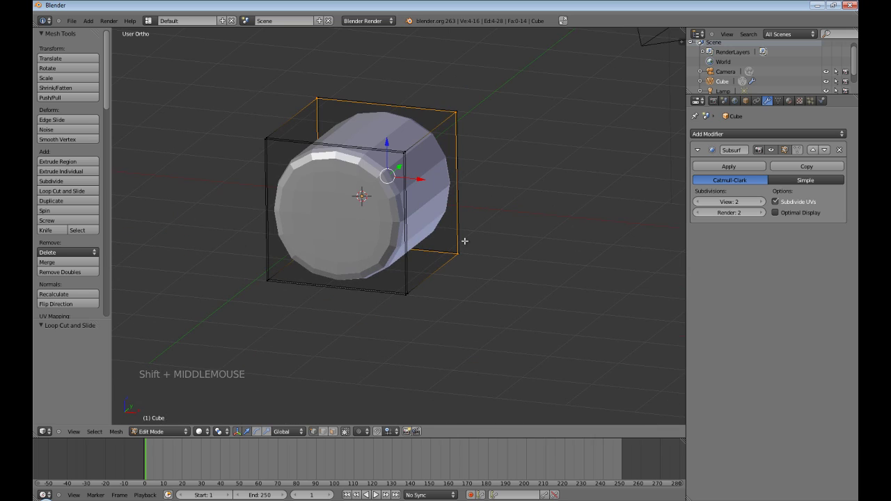
{"action": "middle_click_drag", "start_coordinate": [464, 241], "coordinate": [513, 239]}
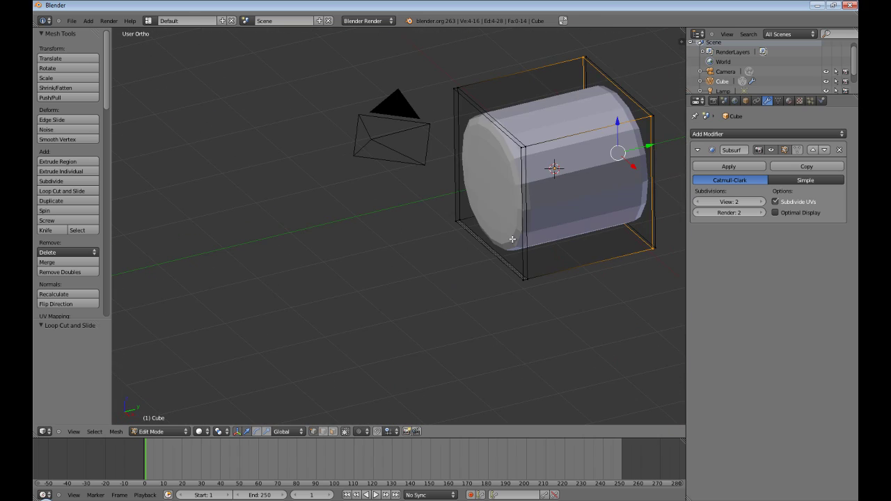
Step: Frame the cube end-on and cut horizontal loops, sliding the first close to the top
{"action": "key", "text": "KP_Decimal"}
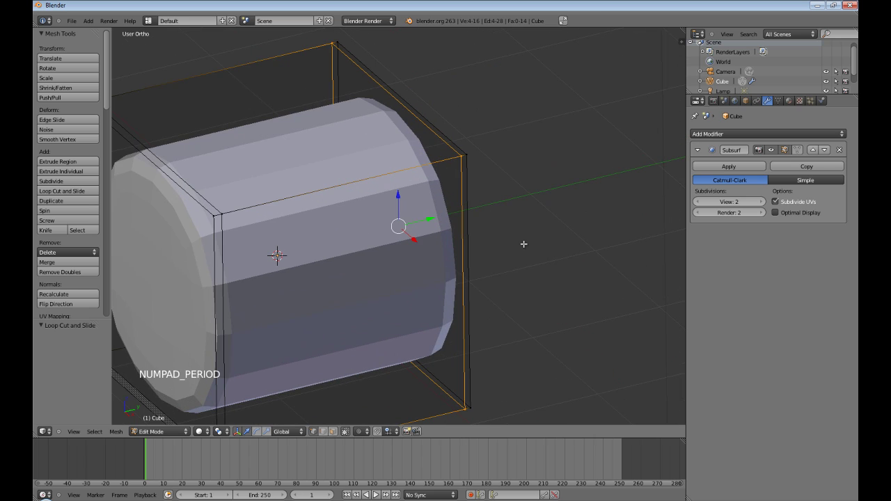
{"action": "scroll", "coordinate": [524, 243], "scroll_direction": "down", "scroll_amount": 5}
{"action": "middle_click_drag", "start_coordinate": [539, 235], "coordinate": [463, 181]}
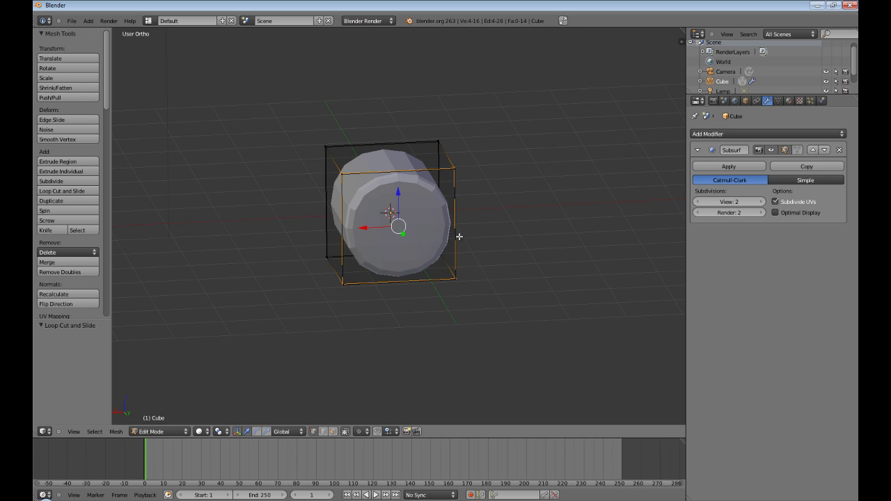
{"action": "key", "text": "ctrl+r"}
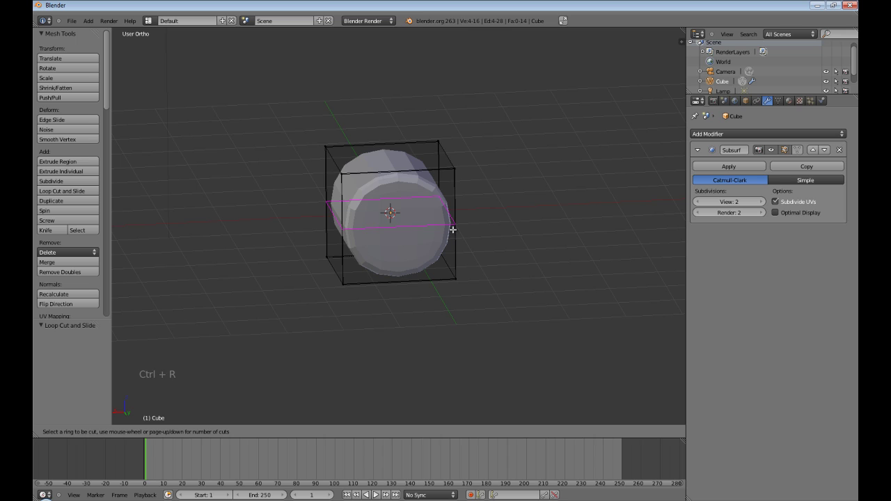
{"action": "left_click", "coordinate": [455, 233]}
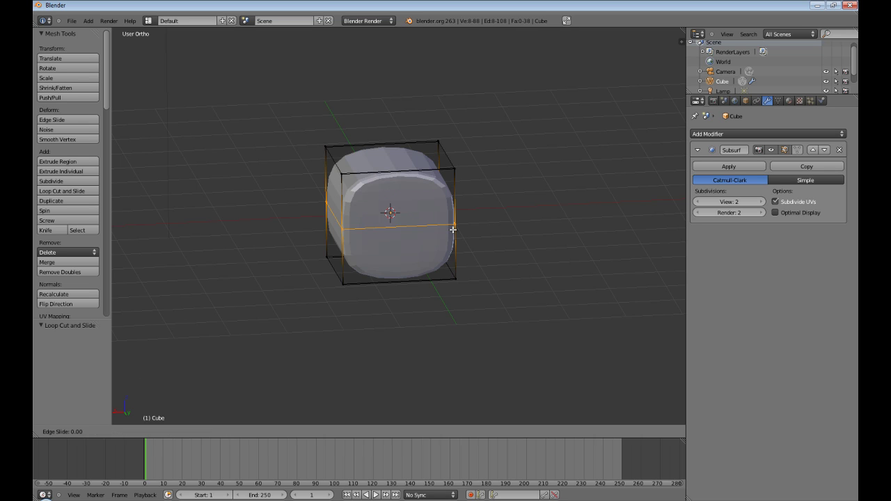
{"action": "left_click", "coordinate": [451, 178]}
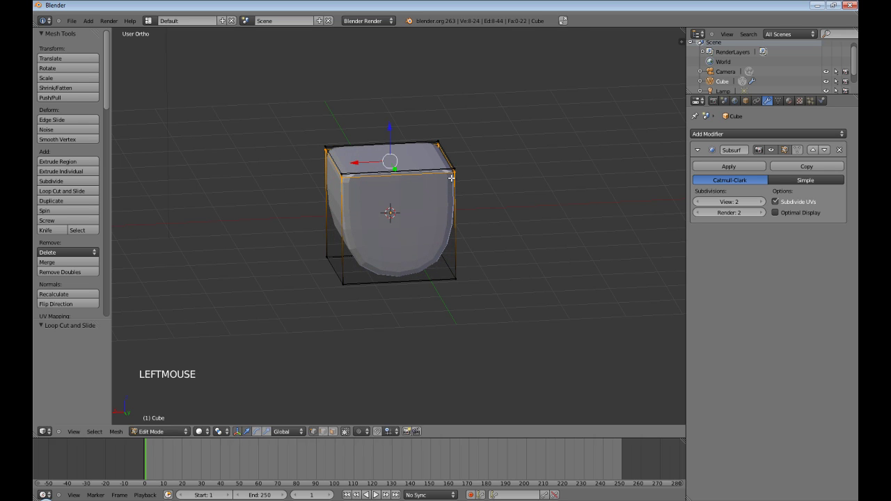
{"action": "key", "text": "ctrl+r"}
{"action": "left_click", "coordinate": [456, 225]}
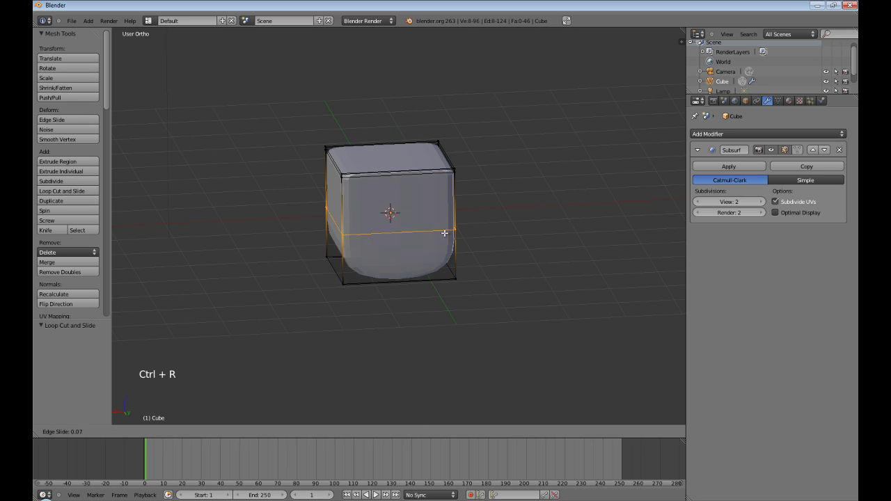
Step: Slide the second loop near the bottom, shade the cube smooth in Object Mode, and preview a render
{"action": "left_click", "coordinate": [446, 264]}
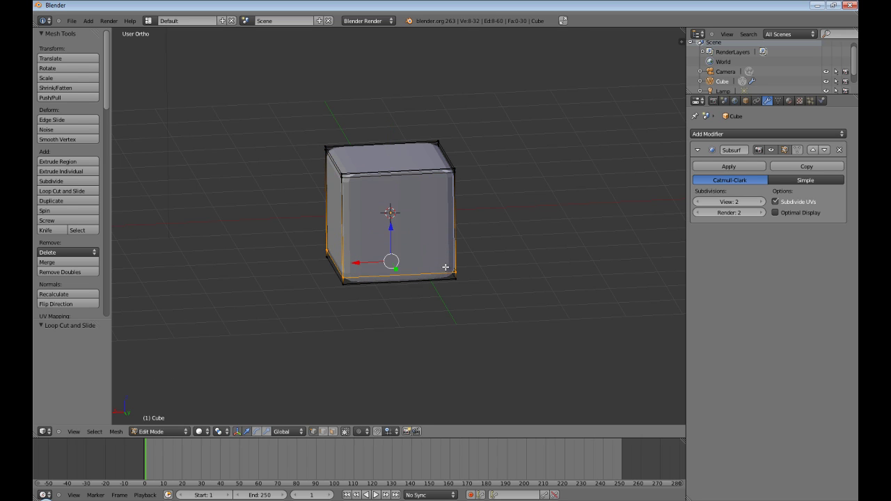
{"action": "key", "text": "Tab"}
{"action": "middle_click_drag", "start_coordinate": [514, 238], "coordinate": [587, 186]}
{"action": "left_click", "coordinate": [47, 154]}
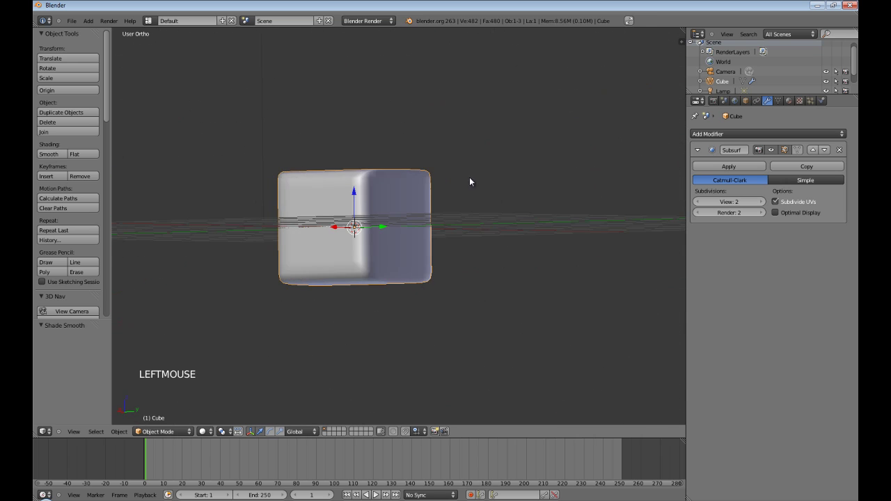
{"action": "key", "text": "F12"}
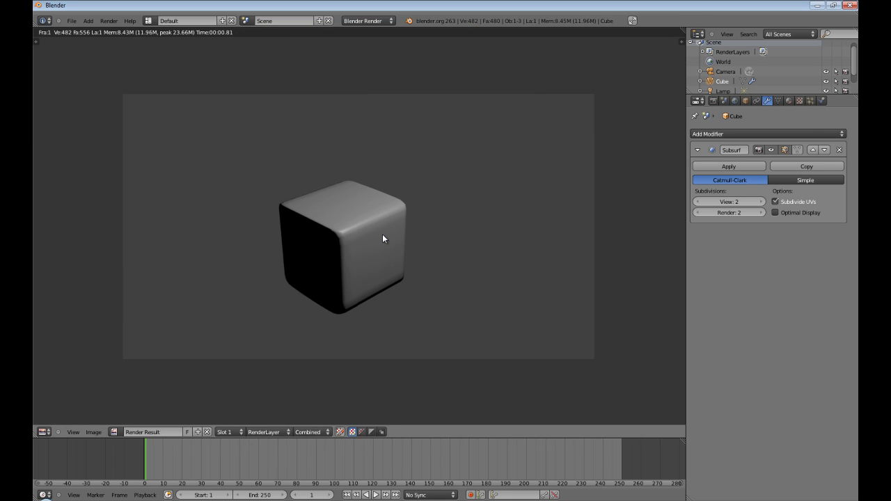
{"action": "key", "text": "Escape"}
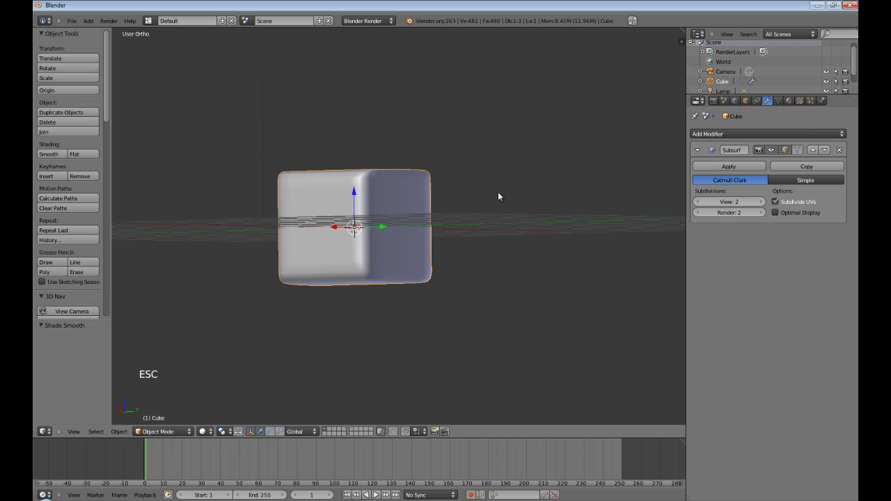
Step: Cut two more horizontal loops, one just under the top and one just above the bottom
{"action": "middle_click_drag", "start_coordinate": [497, 195], "coordinate": [418, 221]}
{"action": "key", "text": "Tab"}
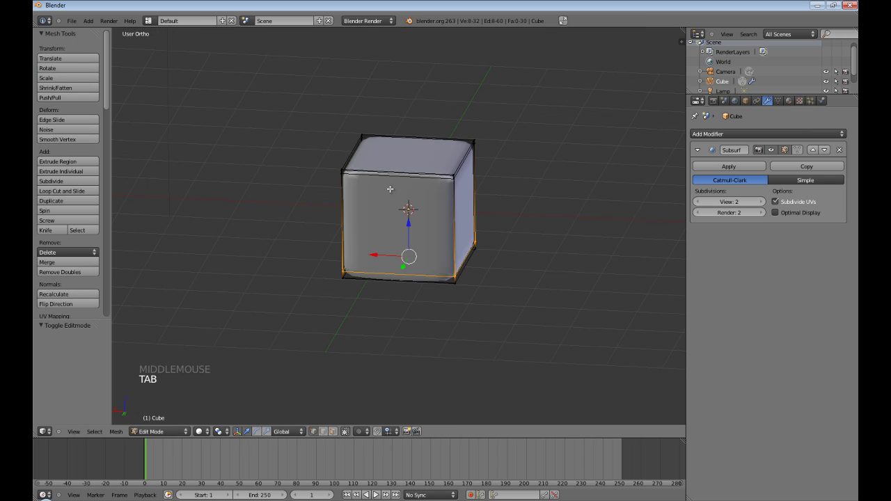
{"action": "middle_click_drag", "start_coordinate": [518, 263], "coordinate": [474, 239]}
{"action": "key", "text": "ctrl+r"}
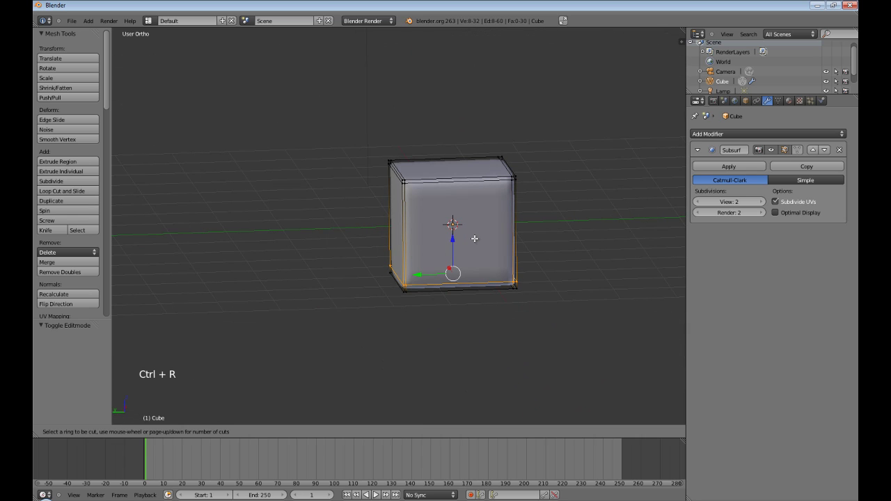
{"action": "left_click", "coordinate": [412, 238]}
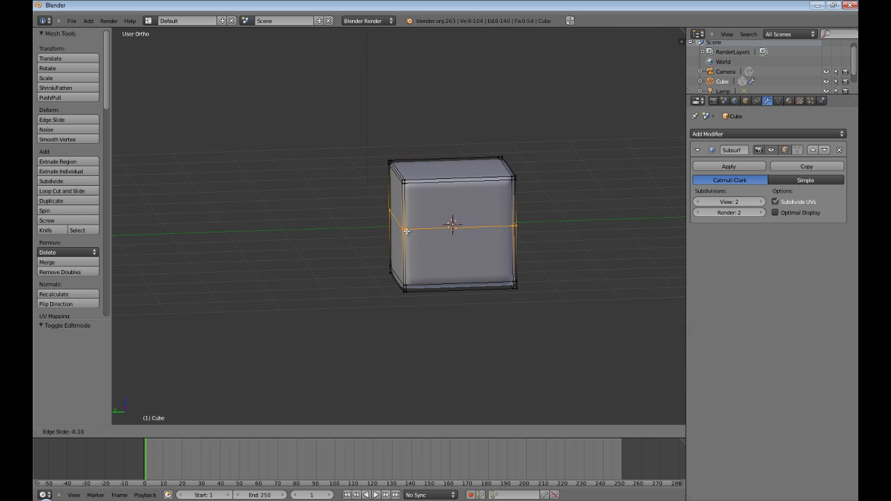
{"action": "left_click", "coordinate": [408, 192]}
{"action": "key", "text": "ctrl+r"}
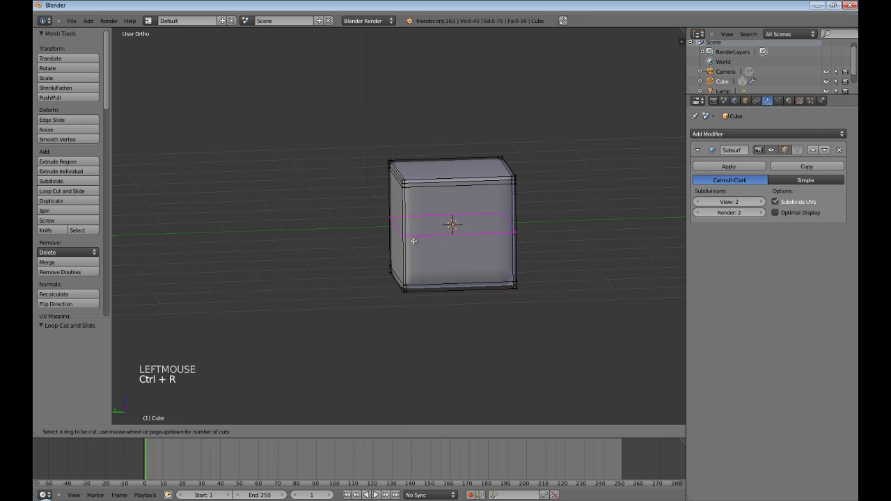
{"action": "left_click", "coordinate": [412, 240]}
{"action": "left_click", "coordinate": [412, 278]}
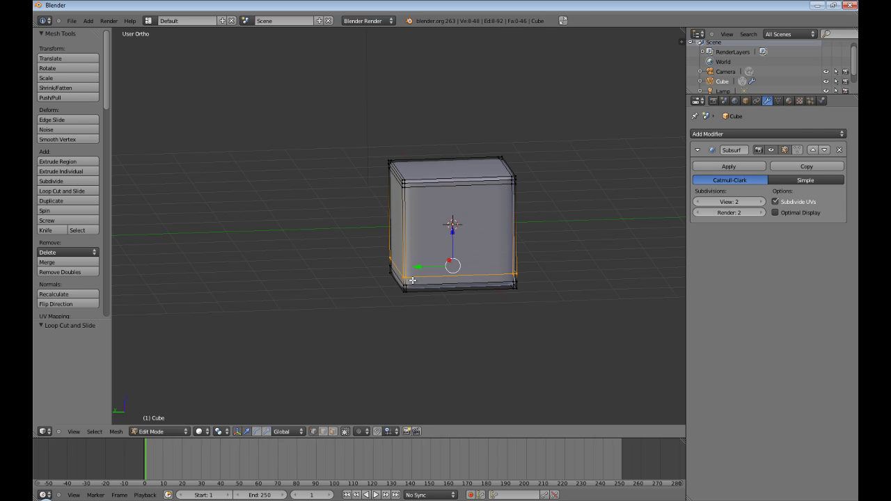
{"action": "middle_click_drag", "start_coordinate": [460, 314], "coordinate": [370, 328]}
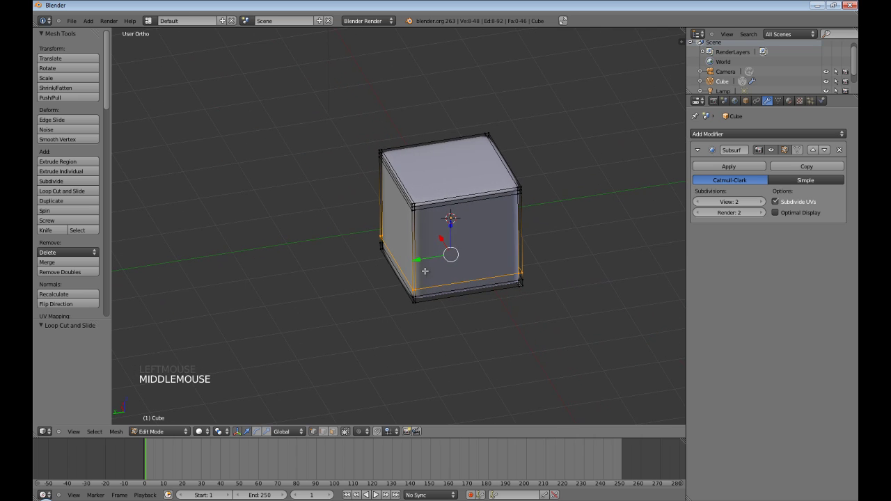
Step: Box-select the vertices along the cube's upper left edge and raise them along Z
{"action": "key", "text": "a"}
{"action": "key", "text": "b"}
{"action": "left_click_drag", "start_coordinate": [362, 123], "coordinate": [439, 242]}
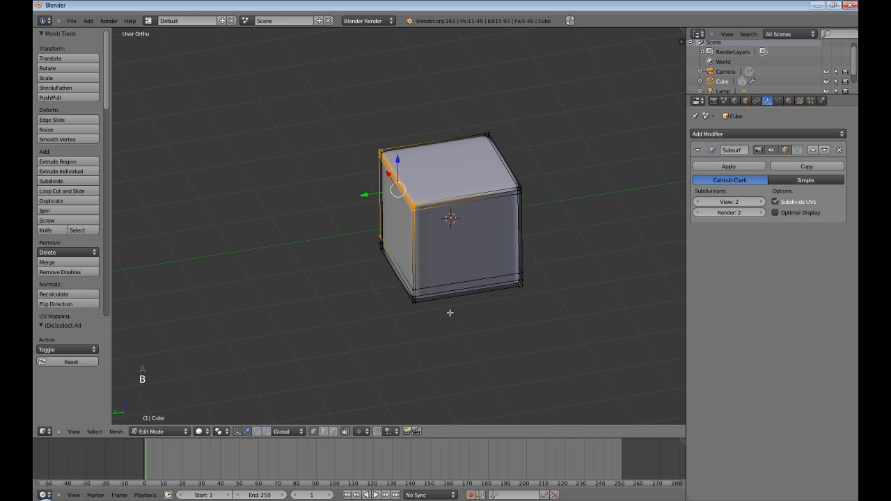
{"action": "key", "text": "g"}
{"action": "key", "text": "z"}
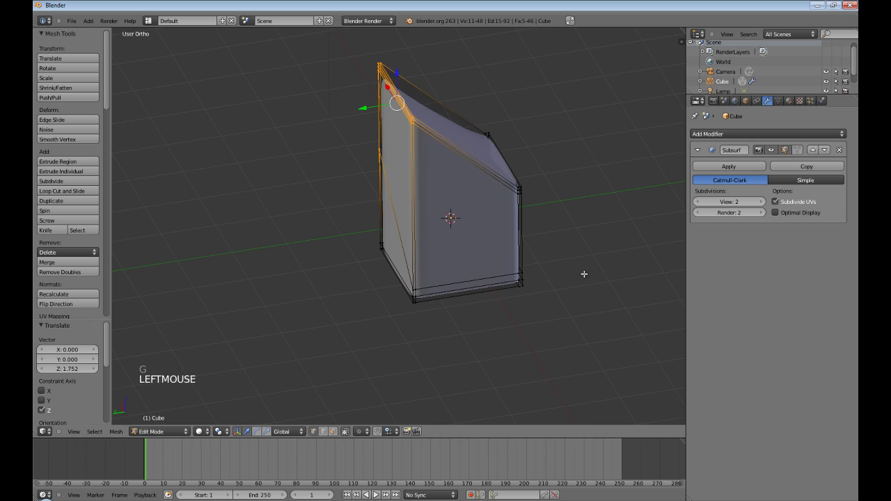
Step: Inspect the slanted block from several angles and return to Object Mode
{"action": "middle_click_drag", "start_coordinate": [585, 274], "coordinate": [503, 258]}
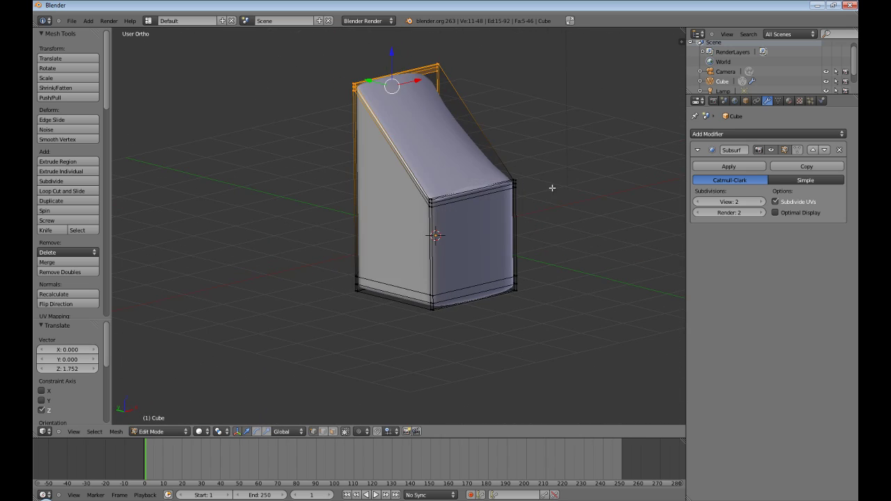
{"action": "scroll", "coordinate": [552, 188], "scroll_direction": "up", "scroll_amount": 3}
{"action": "middle_click_drag", "start_coordinate": [574, 202], "coordinate": [533, 229]}
{"action": "scroll", "coordinate": [519, 223], "scroll_direction": "down", "scroll_amount": 3}
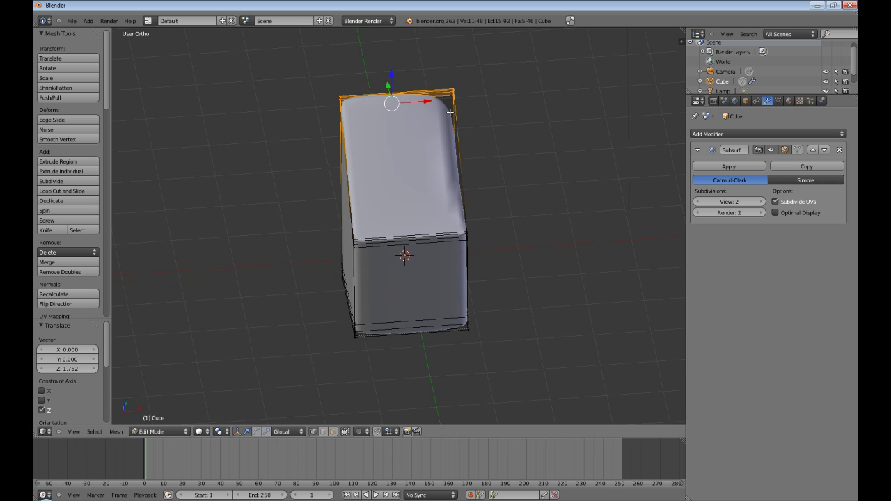
{"action": "middle_click_drag", "start_coordinate": [276, 246], "coordinate": [347, 195]}
{"action": "scroll", "coordinate": [501, 125], "scroll_direction": "up", "scroll_amount": 4}
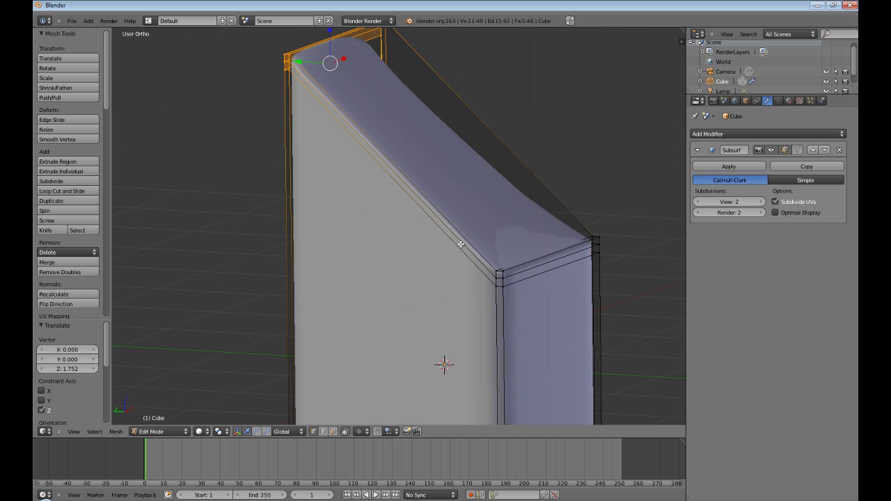
{"action": "key", "text": "Tab"}
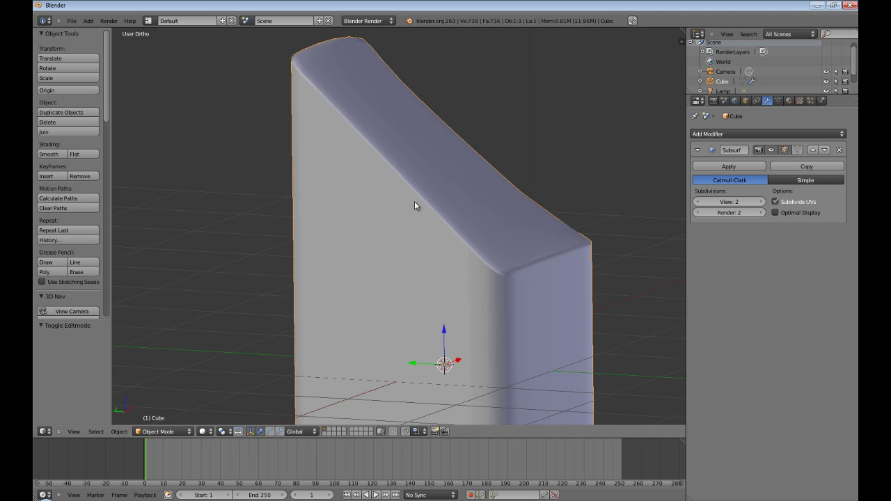
{"action": "middle_click_drag", "start_coordinate": [533, 140], "coordinate": [397, 147]}
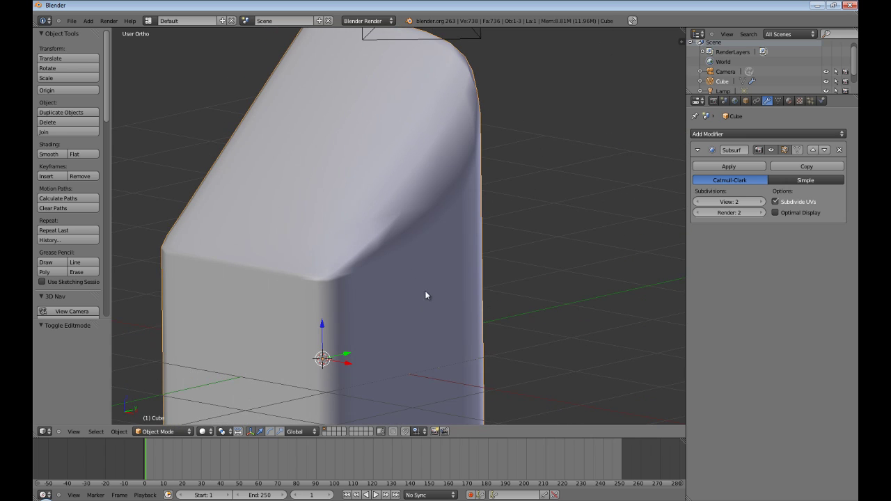
Step: Add two edge loops near the slanted top, sliding them toward its edges
{"action": "key", "text": "Tab"}
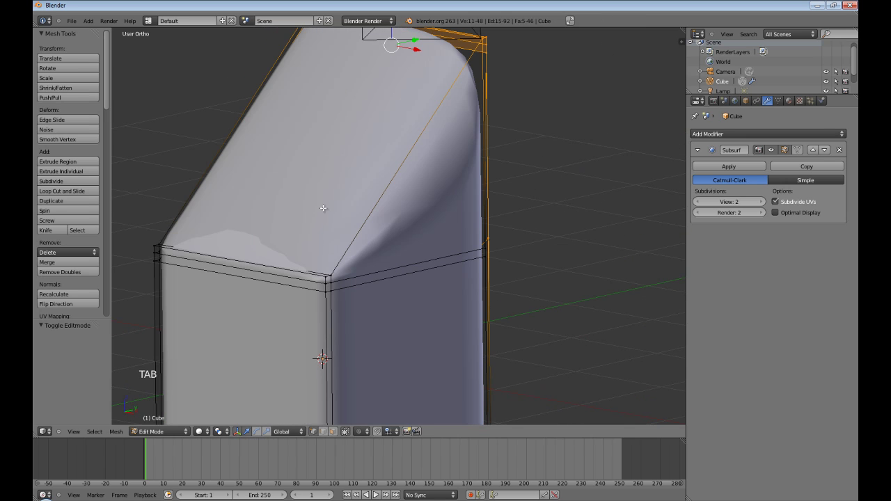
{"action": "key", "text": "ctrl+r"}
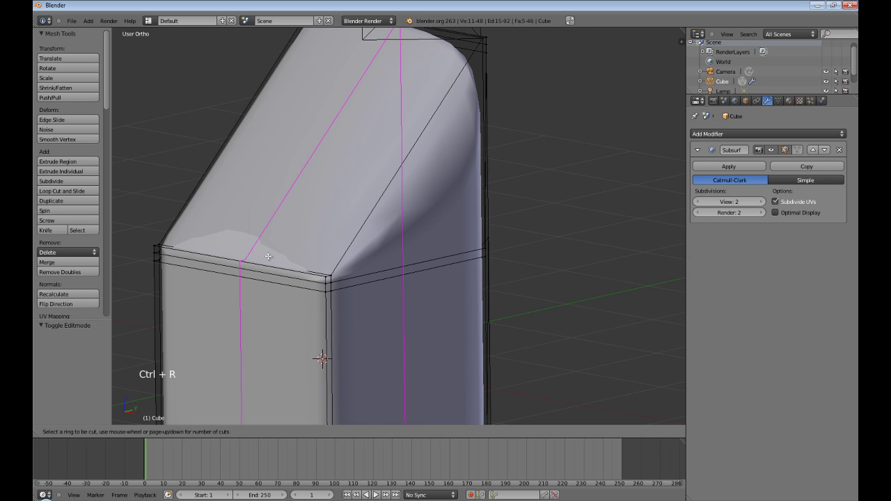
{"action": "left_click", "coordinate": [259, 270]}
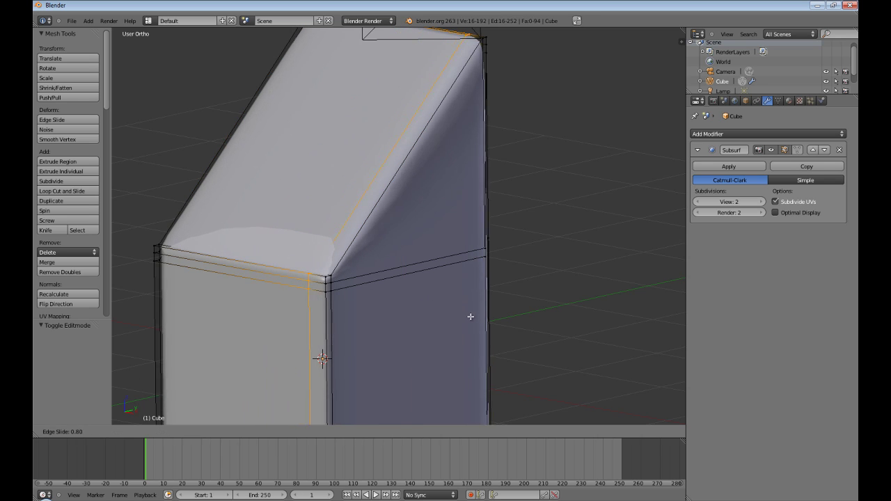
{"action": "left_click", "coordinate": [503, 325]}
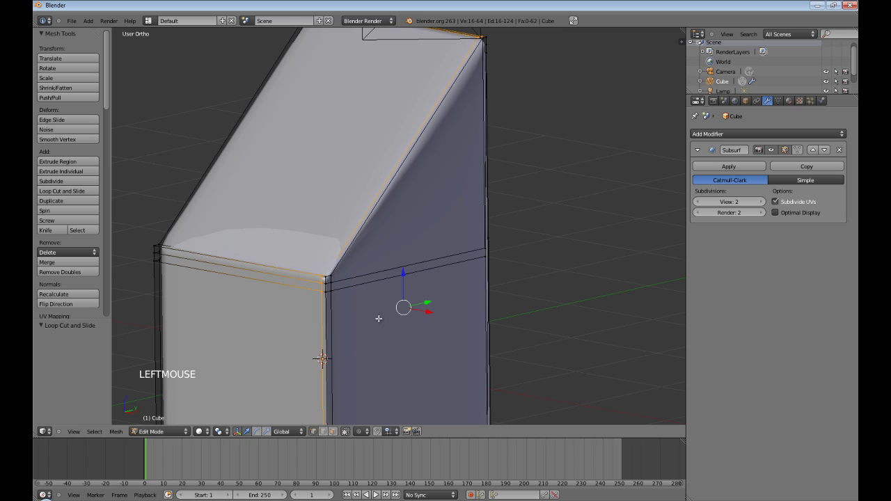
{"action": "key", "text": "ctrl+r"}
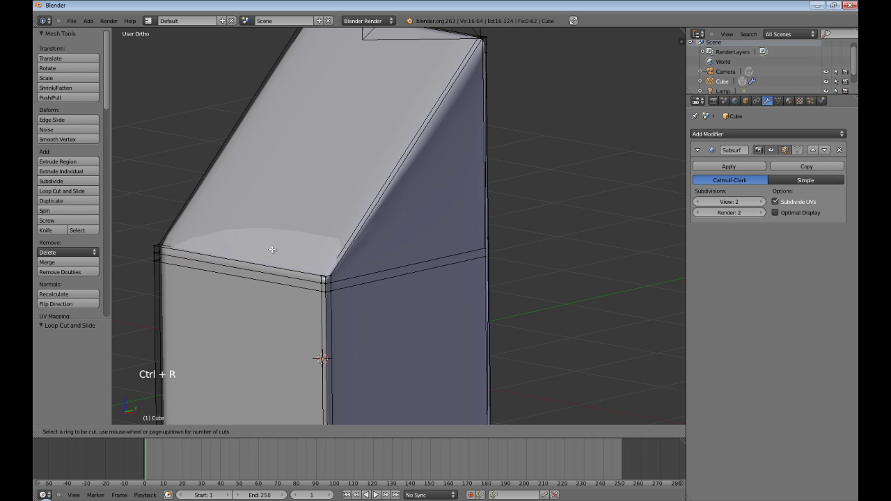
{"action": "left_click", "coordinate": [244, 269]}
{"action": "left_click", "coordinate": [342, 293]}
Step: Return to Object Mode and orbit to inspect the block's corners
{"action": "key", "text": "Tab"}
{"action": "middle_click", "coordinate": [208, 280]}
{"action": "middle_click_drag", "start_coordinate": [207, 280], "coordinate": [276, 254]}
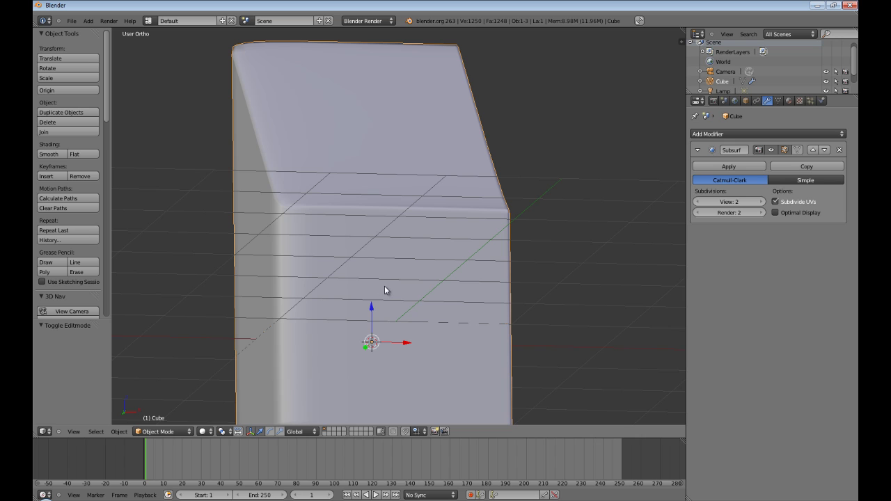
{"action": "scroll", "coordinate": [392, 256], "scroll_direction": "down", "scroll_amount": 5}
{"action": "middle_click_drag", "start_coordinate": [357, 246], "coordinate": [320, 273]}
Step: With on-cage editing on, slide one vertex of the slanted top along its edge
{"action": "key", "text": "Tab"}
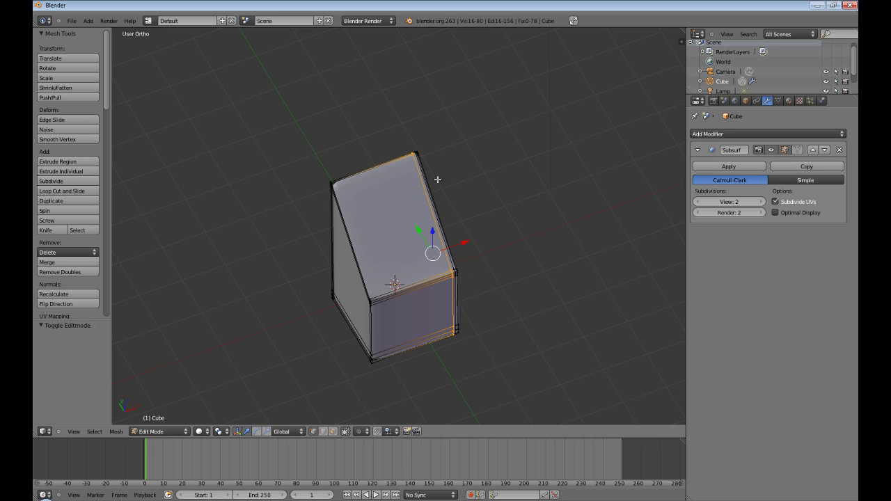
{"action": "left_click", "coordinate": [799, 151]}
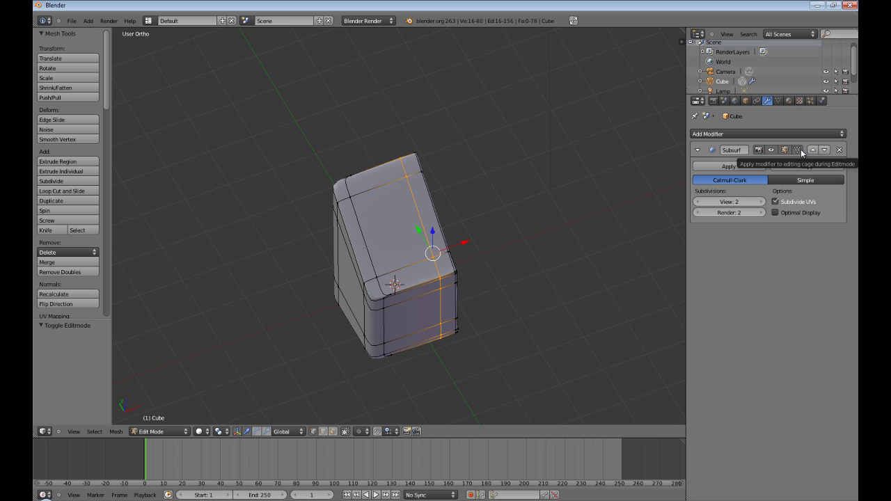
{"action": "middle_click_drag", "start_coordinate": [351, 355], "coordinate": [405, 341]}
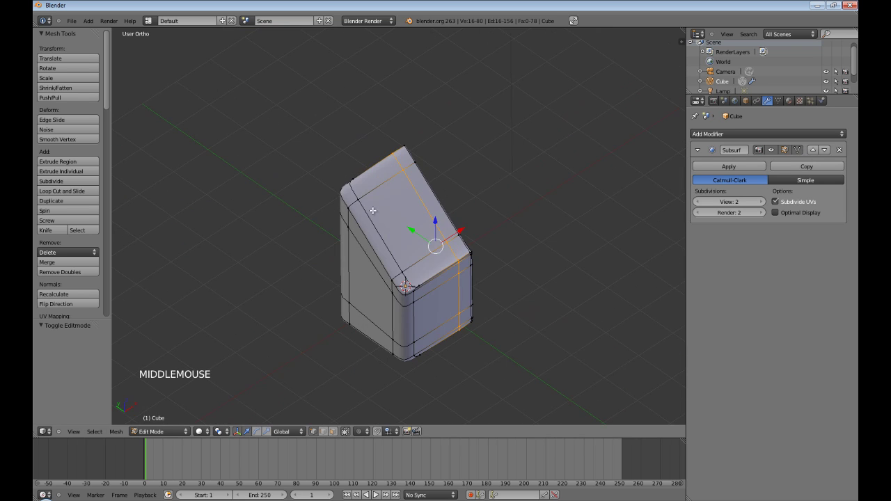
{"action": "right_click", "coordinate": [341, 188]}
{"action": "key", "text": "g"}
{"action": "key", "text": "g"}
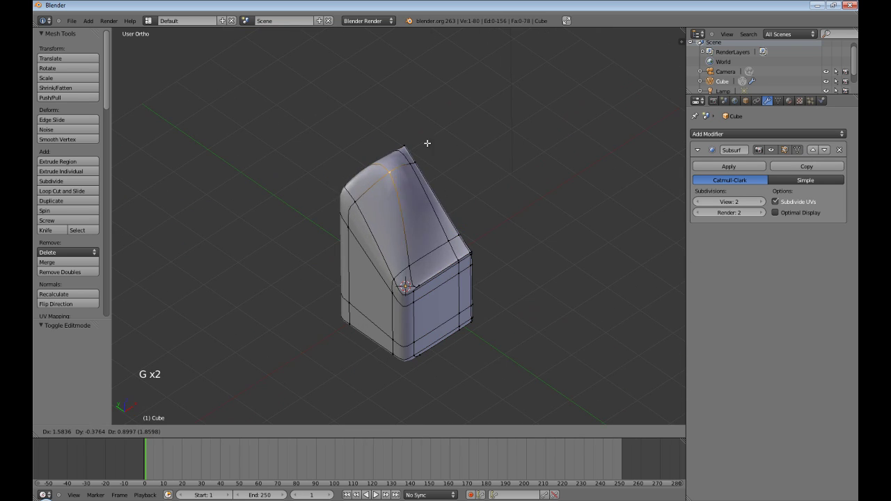
{"action": "left_click", "coordinate": [348, 170]}
Step: Turn off on-cage display and return to Object Mode to view the block
{"action": "mouse_move", "coordinate": [418, 309]}
{"action": "middle_mouse_down"}
{"action": "mouse_move", "coordinate": [499, 309]}
{"action": "mouse_move", "coordinate": [411, 303]}
{"action": "middle_mouse_up"}
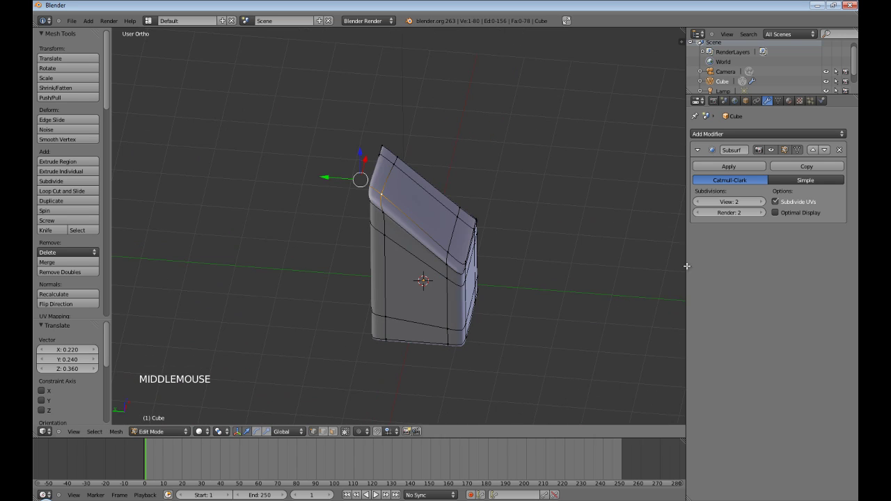
{"action": "left_click", "coordinate": [797, 150]}
{"action": "middle_click_drag", "start_coordinate": [661, 244], "coordinate": [559, 228]}
{"action": "key", "text": "Tab"}
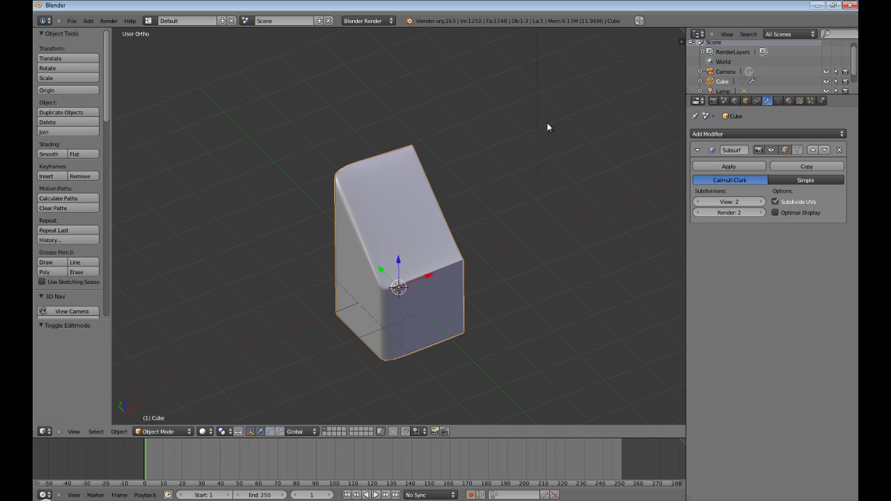
Step: Compare Simple and Catmull-Clark subdivision, keeping Catmull-Clark smoothing
{"action": "left_click", "coordinate": [742, 181]}
{"action": "left_click", "coordinate": [797, 181]}
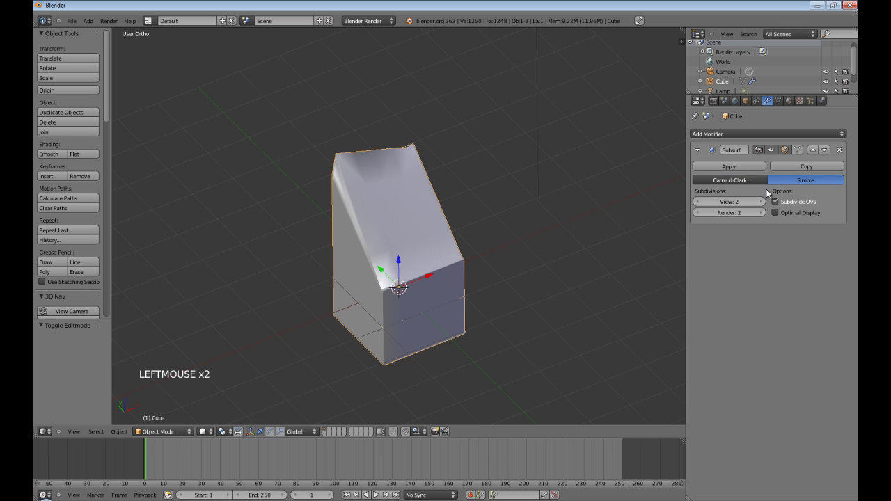
{"action": "left_click", "coordinate": [748, 181]}
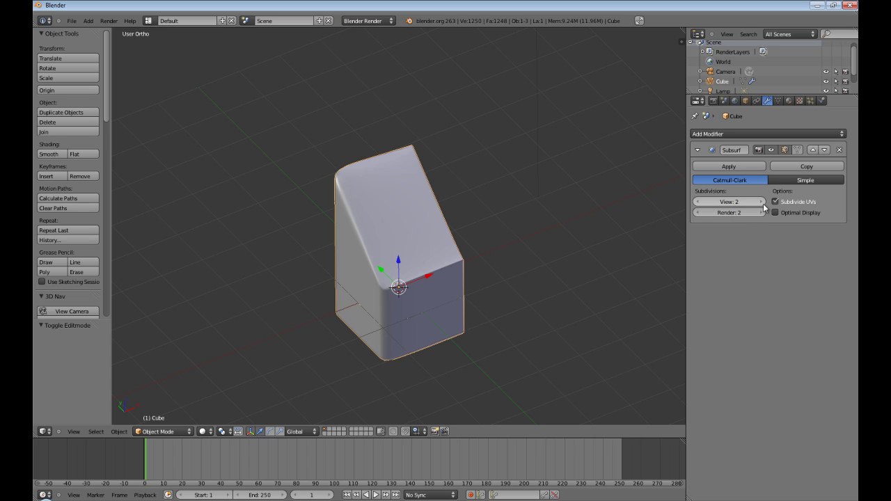
Step: Try viewport subdivision levels, raising them to 5 and then lowering to 0
{"action": "left_click", "coordinate": [762, 202]}
{"action": "left_click", "coordinate": [762, 203]}
{"action": "left_click", "coordinate": [762, 203]}
{"action": "left_click", "coordinate": [697, 201]}
{"action": "left_click", "coordinate": [697, 201]}
{"action": "left_click", "coordinate": [698, 201]}
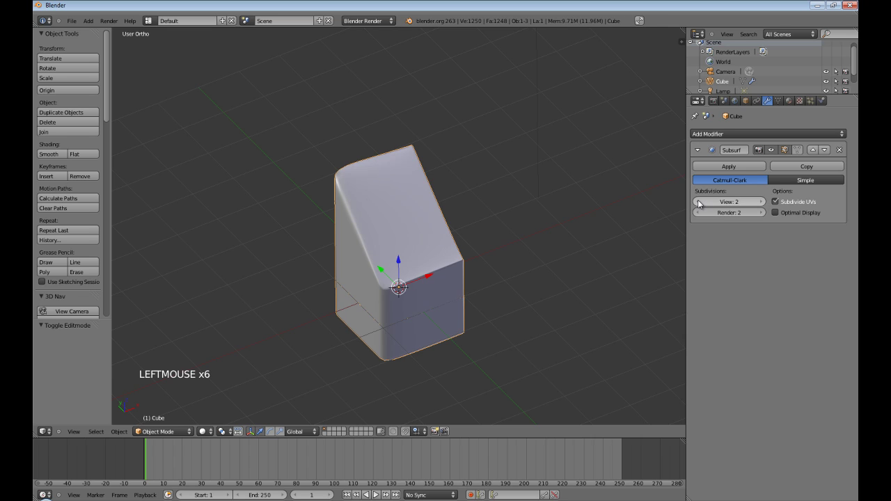
{"action": "left_click", "coordinate": [697, 201]}
{"action": "left_click", "coordinate": [699, 202]}
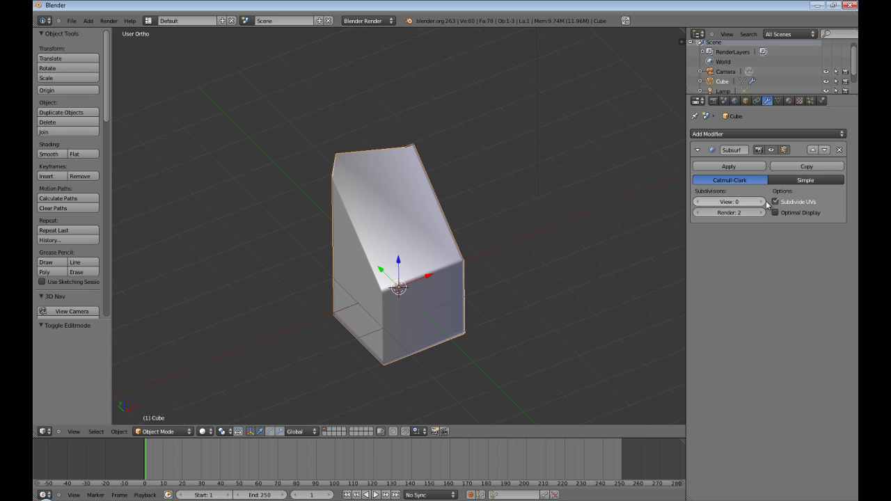
Step: Settle viewport subdivisions at 1 and raise render subdivisions to 5
{"action": "left_click", "coordinate": [761, 201]}
{"action": "left_click", "coordinate": [761, 202]}
{"action": "left_click", "coordinate": [761, 202]}
{"action": "left_click", "coordinate": [761, 202]}
{"action": "left_click", "coordinate": [761, 202]}
{"action": "left_click", "coordinate": [699, 202]}
{"action": "left_click", "coordinate": [698, 202]}
{"action": "left_click", "coordinate": [698, 202]}
{"action": "left_click", "coordinate": [698, 202]}
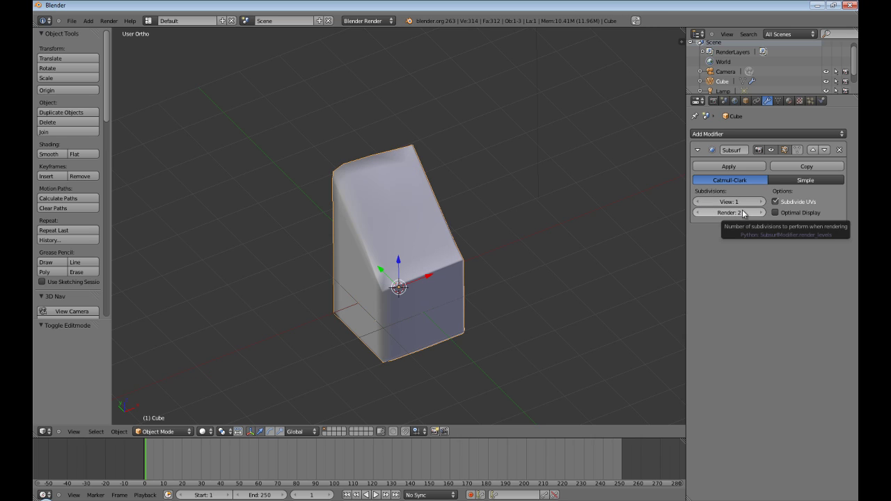
{"action": "left_click", "coordinate": [765, 213]}
{"action": "left_click", "coordinate": [766, 213]}
{"action": "left_click", "coordinate": [765, 213]}
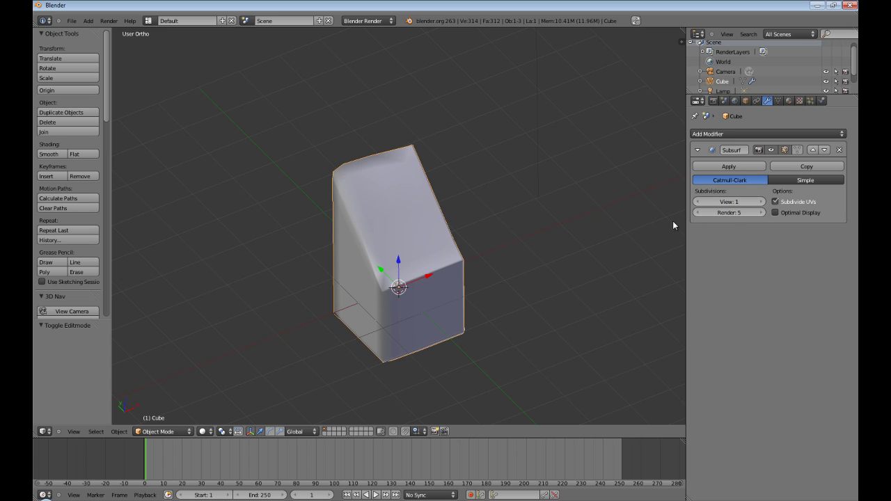
Step: Set viewport subdivisions to 0 and render the block with F12
{"action": "left_click", "coordinate": [696, 202]}
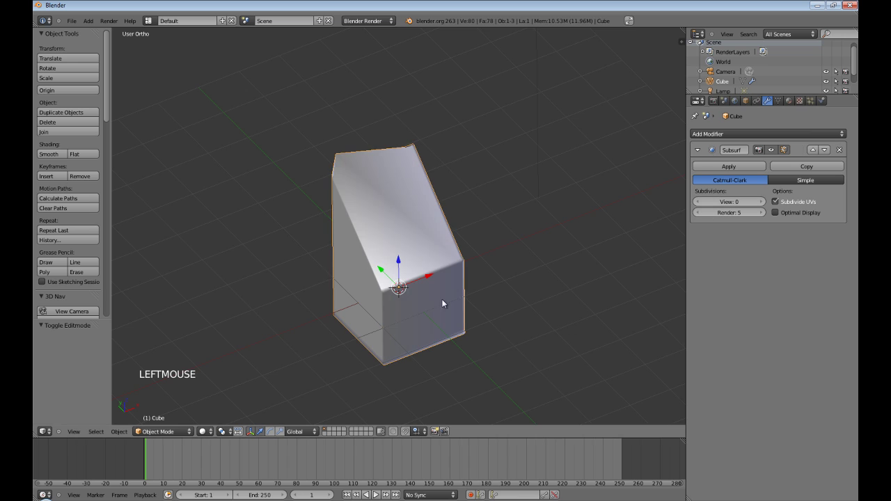
{"action": "middle_click_drag", "start_coordinate": [439, 298], "coordinate": [495, 259]}
{"action": "key", "text": "F12"}
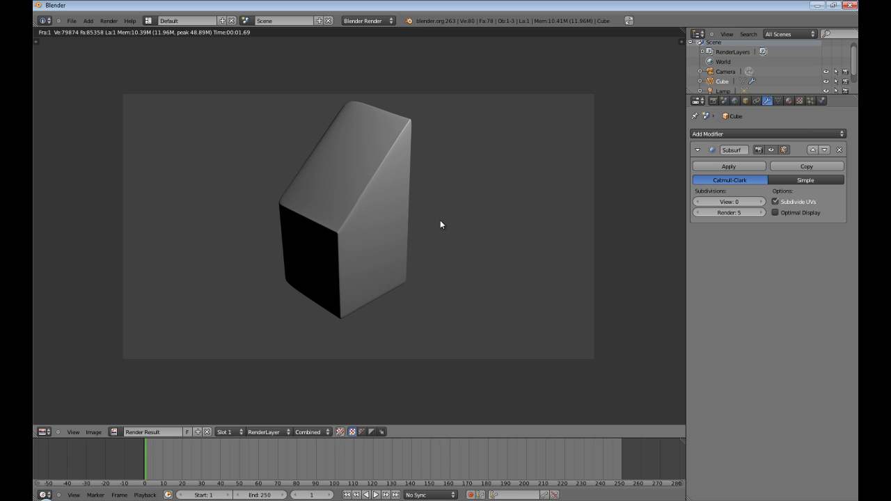
Step: Return to the 3D view, reorient the block, and render it again
{"action": "key", "text": "Escape"}
{"action": "middle_click_drag", "start_coordinate": [573, 169], "coordinate": [469, 207]}
{"action": "middle_click_drag", "start_coordinate": [241, 258], "coordinate": [468, 212]}
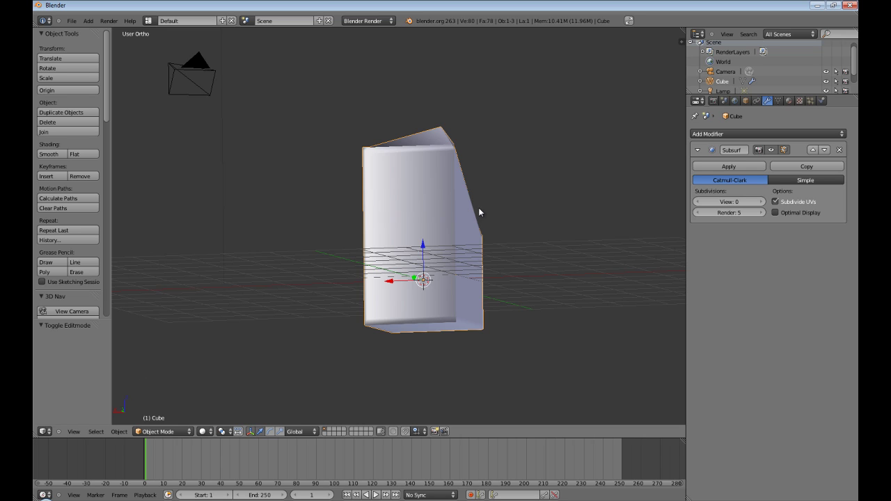
{"action": "key", "text": "F12"}
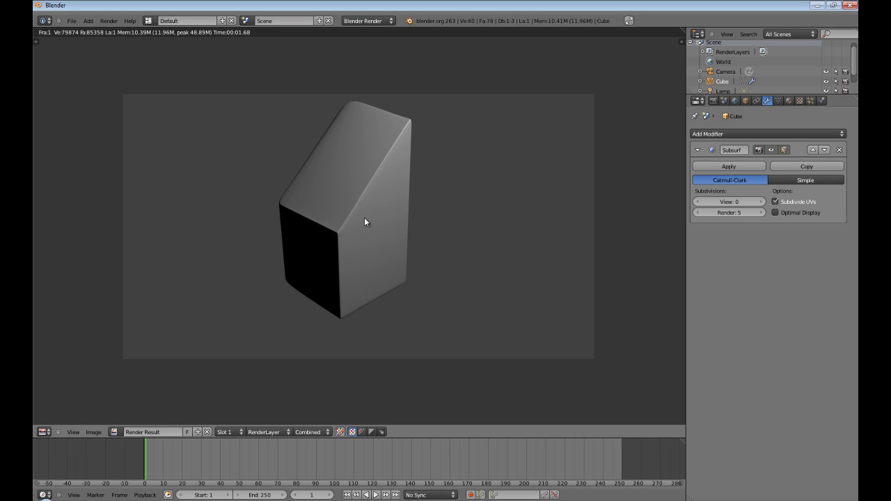
Step: Close the render result and orbit to a near-front view of the slanted block
{"action": "key", "text": "Escape"}
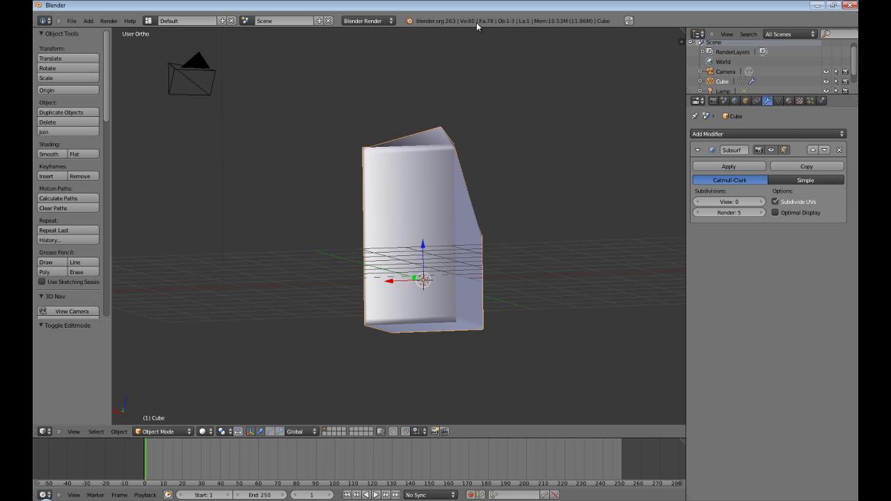
{"action": "middle_click_drag", "start_coordinate": [535, 249], "coordinate": [477, 183]}
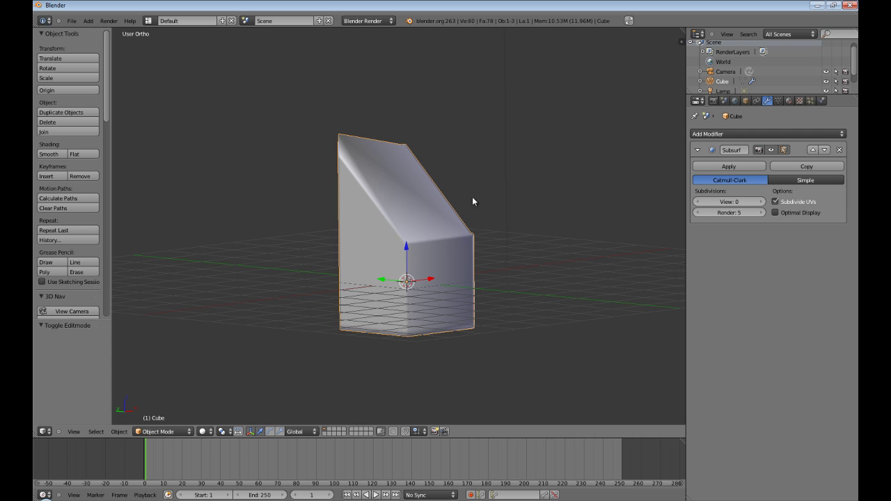
{"action": "middle_click_drag", "start_coordinate": [396, 276], "coordinate": [497, 245]}
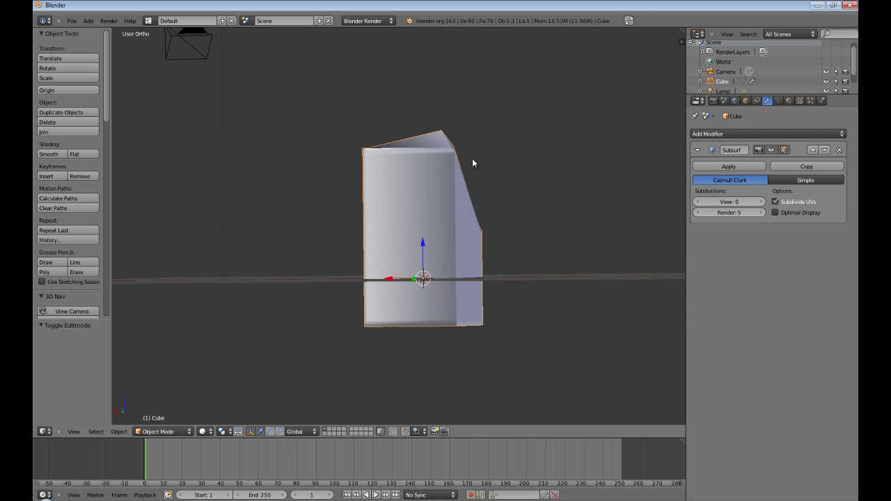
{"action": "middle_click_drag", "start_coordinate": [434, 145], "coordinate": [374, 149]}
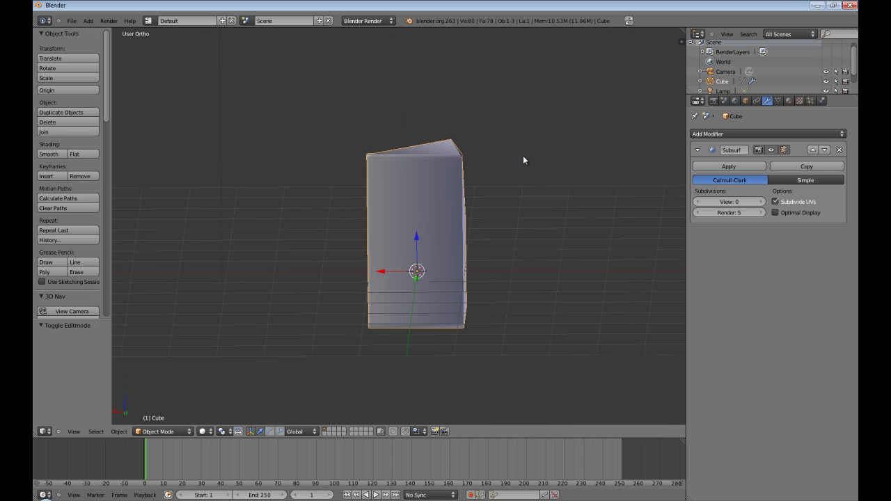